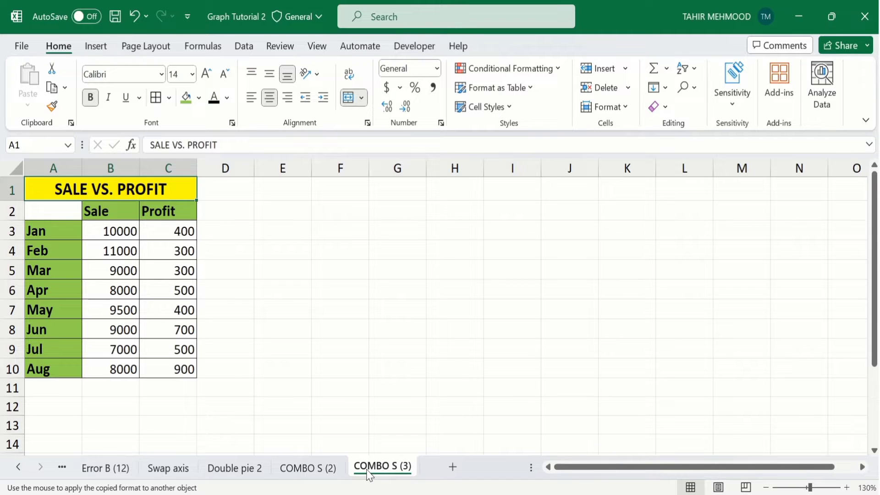
# - Insert a Clustered Column - Line on Secondary Axis combo chart from A2:C10 and move it about one column away from the table
pyautogui.click(185, 369)
pyautogui.moveTo(186, 369); pyautogui.dragTo(77, 214)
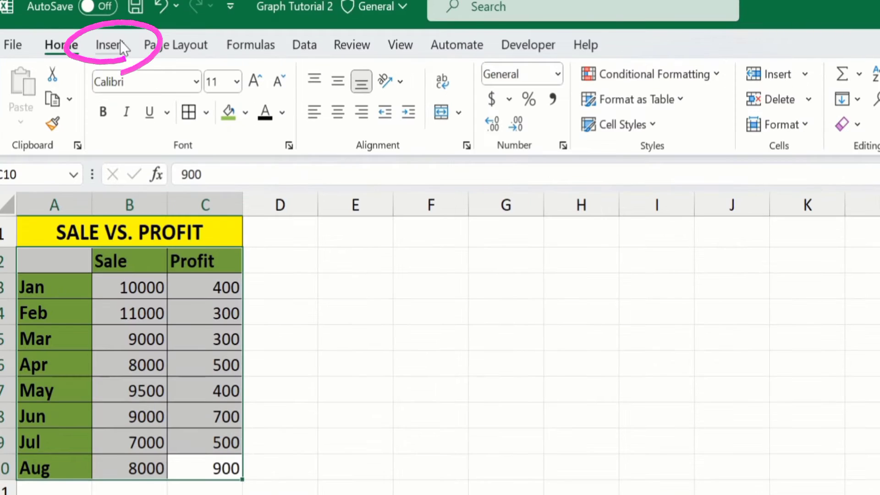
pyautogui.click(117, 40)
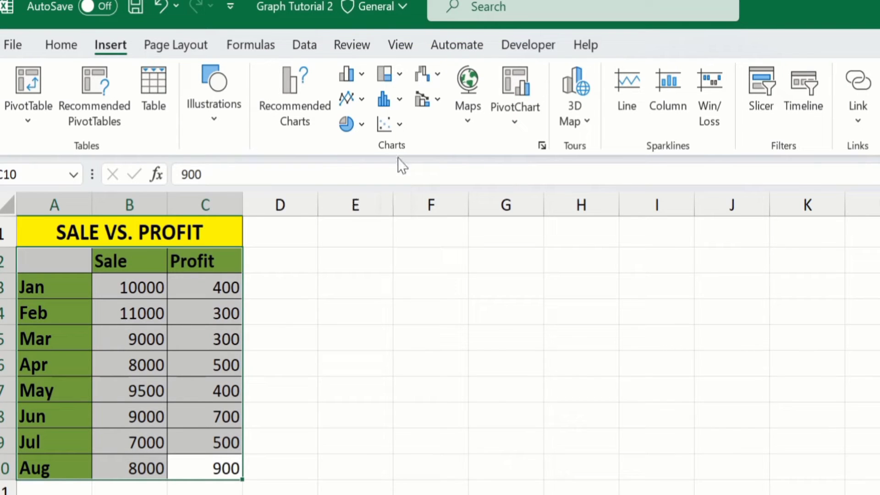
pyautogui.click(438, 100)
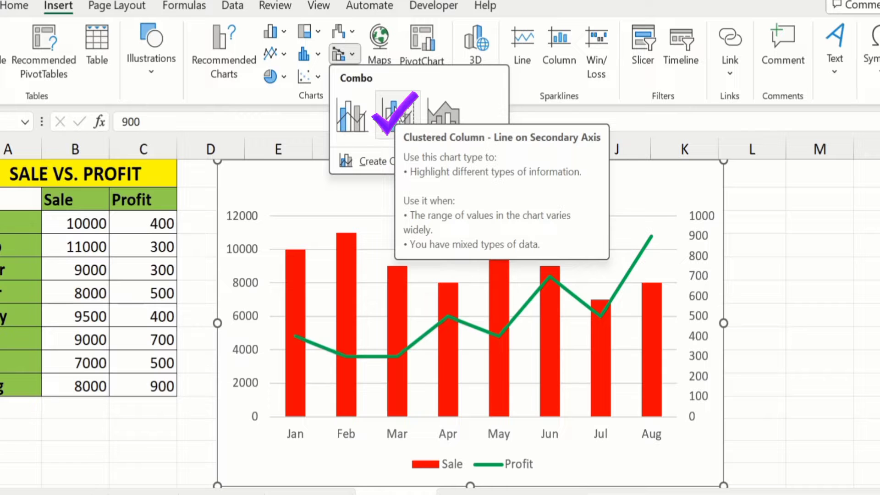
pyautogui.click(397, 113)
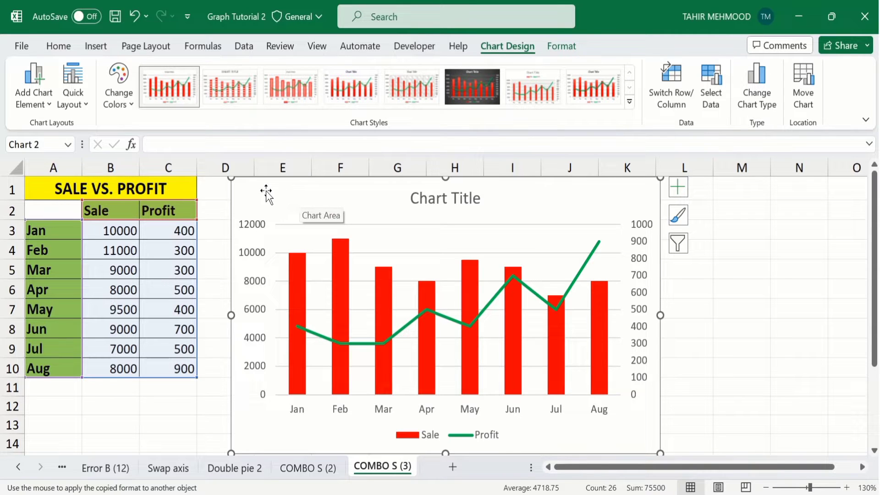
pyautogui.moveTo(262, 190); pyautogui.dragTo(315, 193)
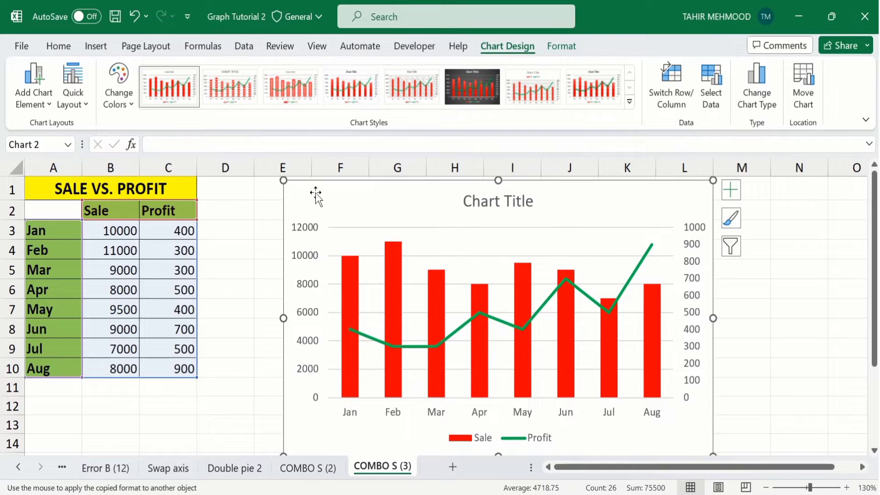
# - Look at the formatted example chart on sheet COMBO S (2) and return to sheet COMBO S (3)
pyautogui.click(309, 468)
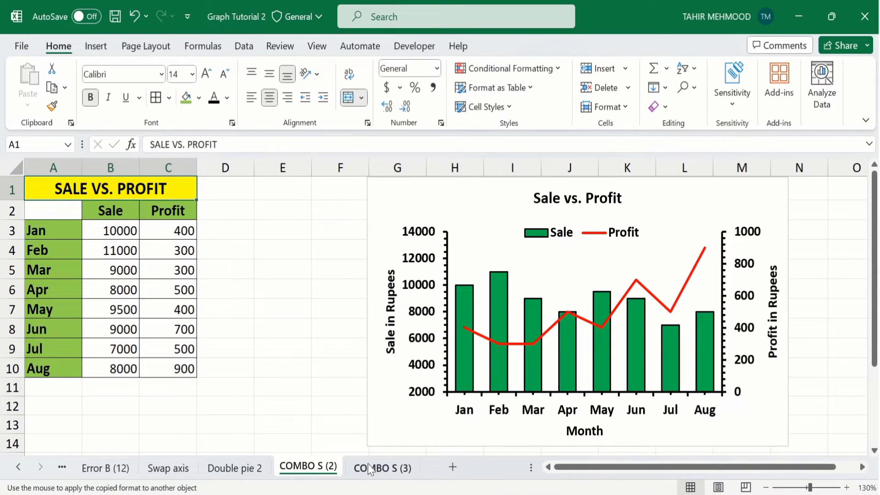
pyautogui.click(382, 467)
pyautogui.click(267, 233)
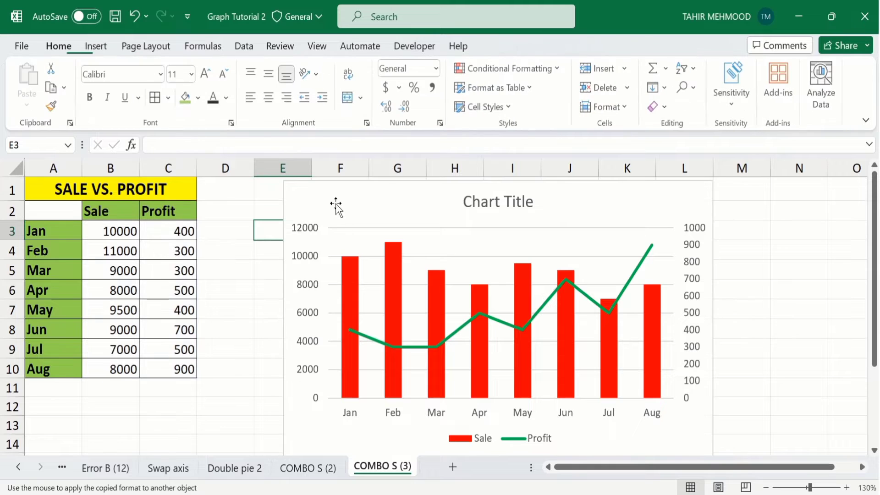
# - Browse the chart styles, colour palettes and quick layouts available for the combo chart
pyautogui.click(359, 199)
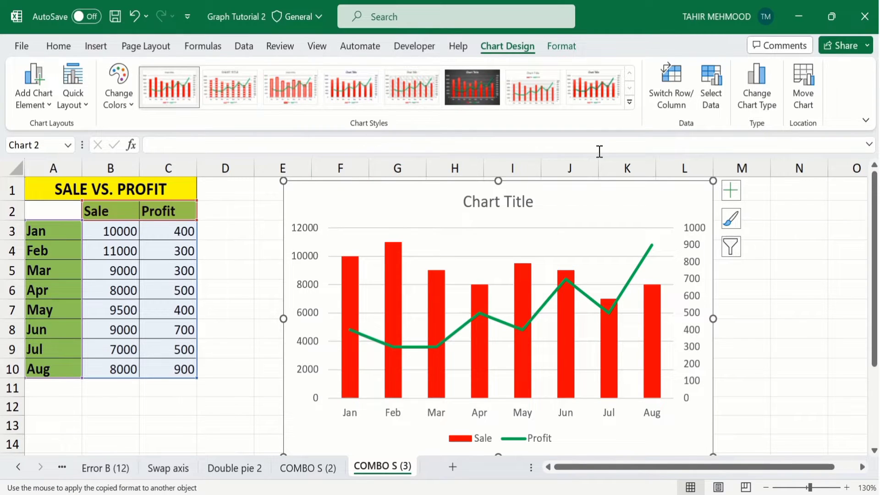
pyautogui.click(630, 102)
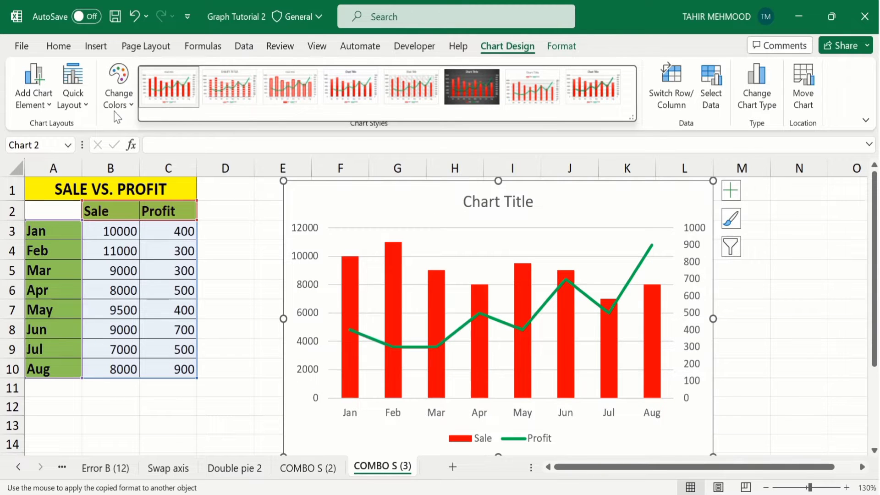
pyautogui.click(131, 105)
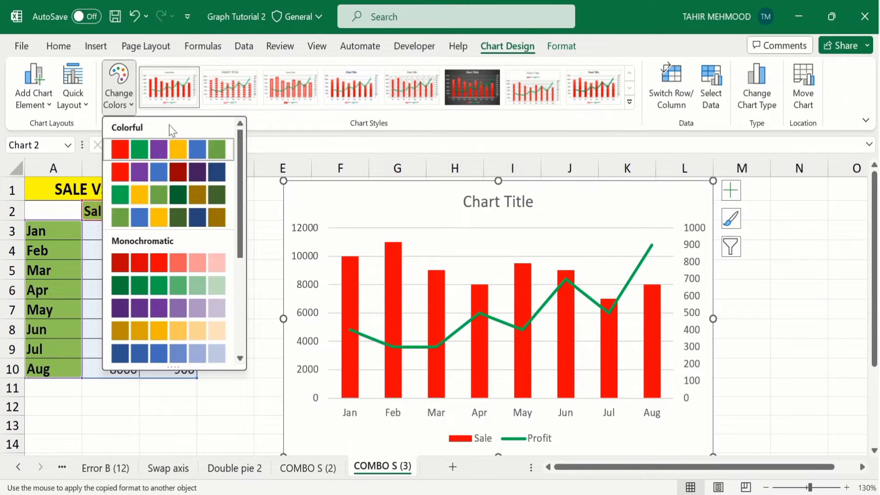
pyautogui.click(89, 110)
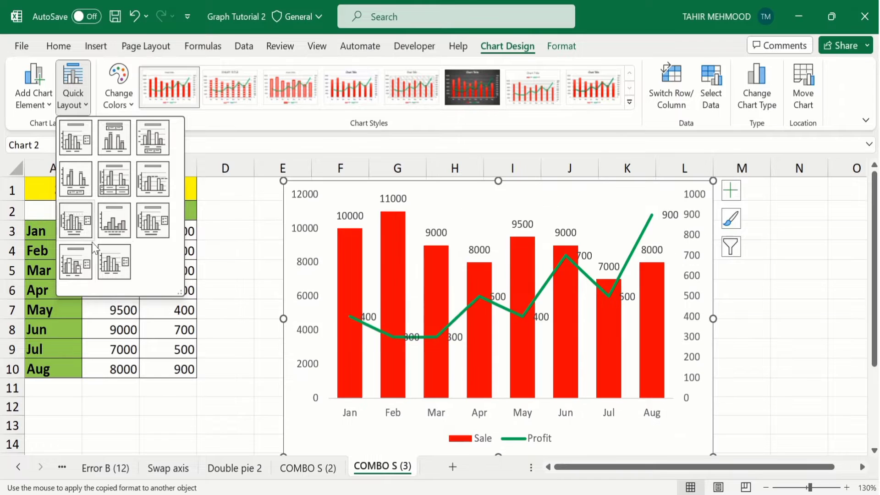
pyautogui.press('Escape')
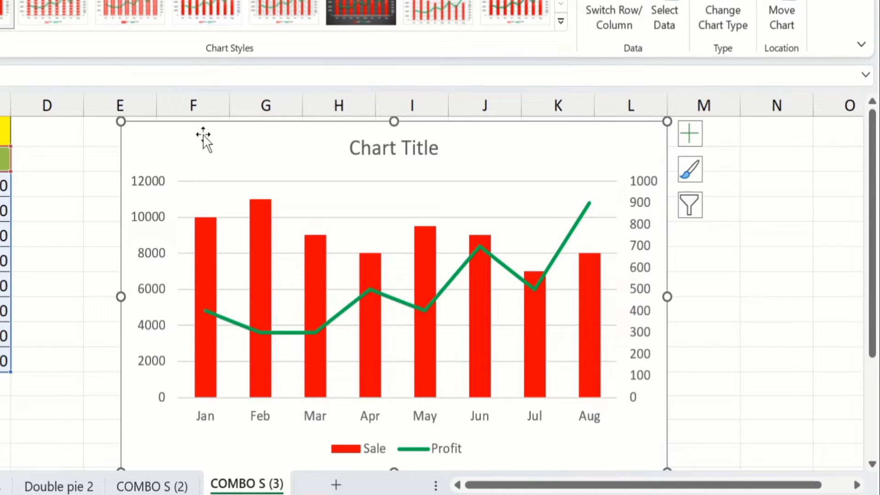
# - Remove the gridlines from the combo chart and add axis titles
pyautogui.click(689, 134)
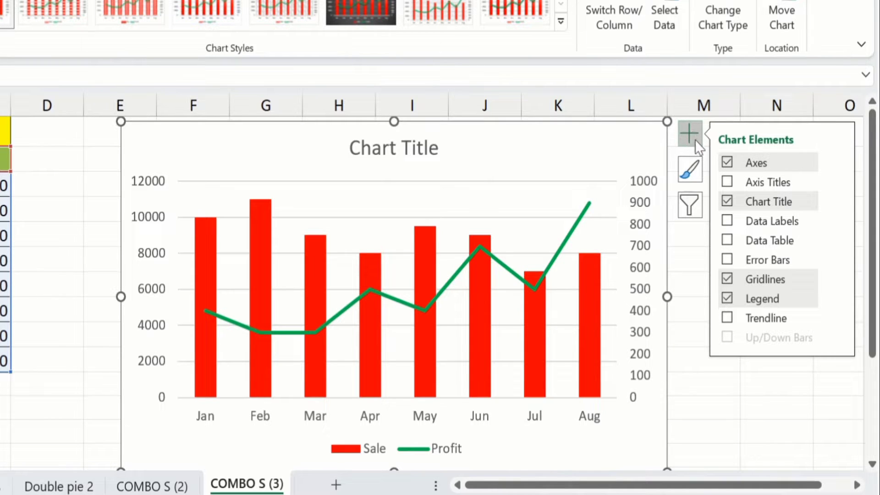
pyautogui.click(727, 280)
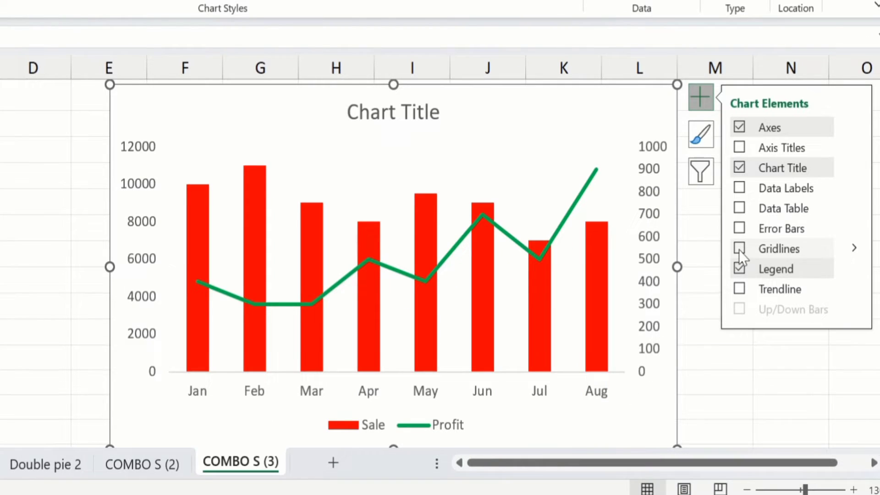
pyautogui.click(739, 148)
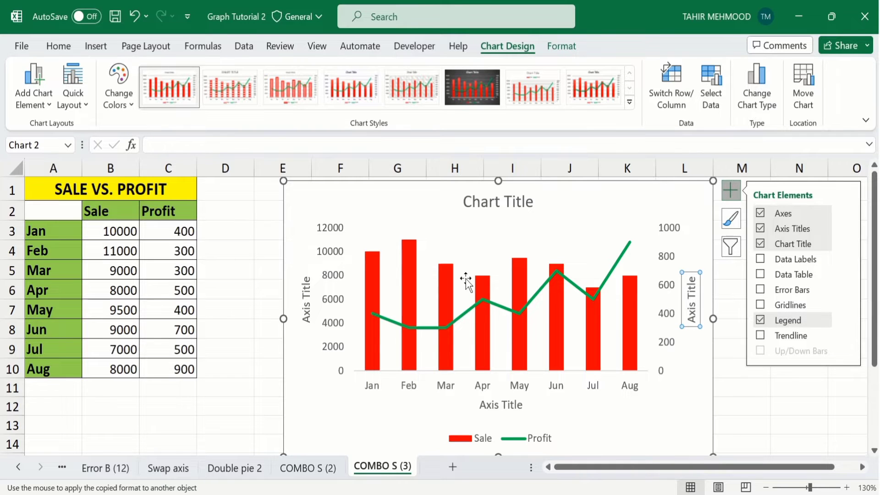
pyautogui.click(237, 233)
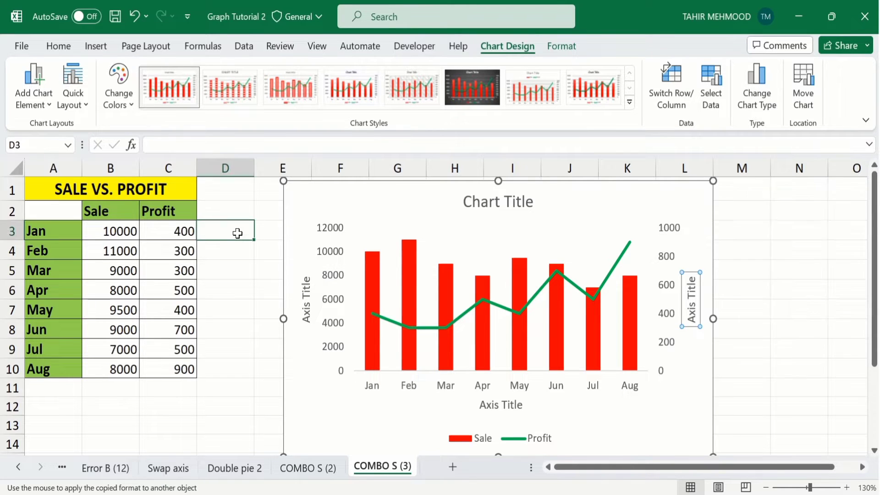
# - Replace the placeholder chart title with "SALE VS. PROFIT"
pyautogui.click(505, 204)
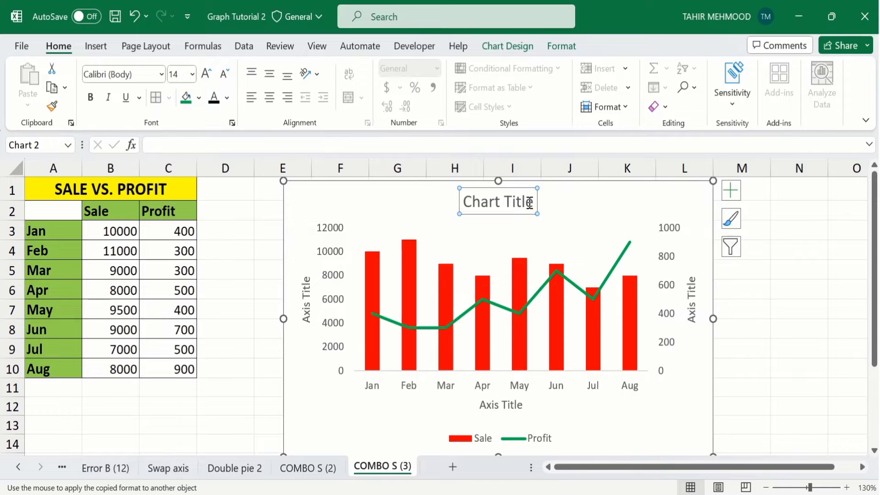
pyautogui.click(535, 201)
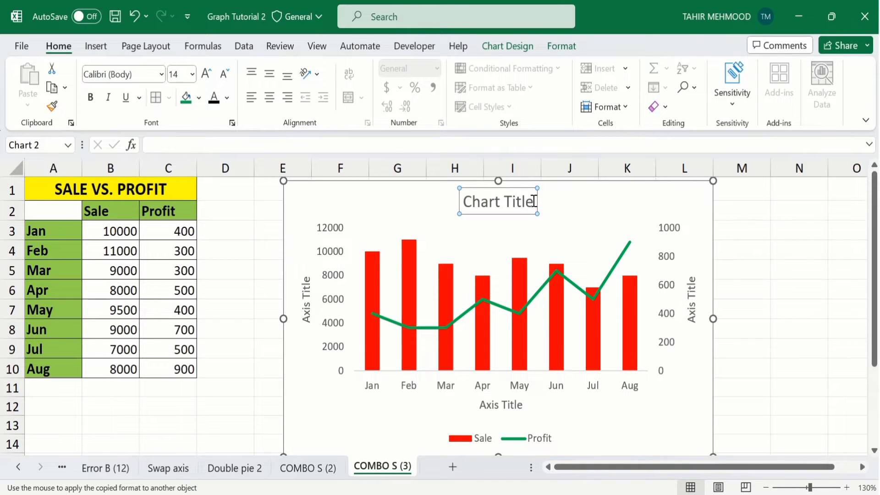
pyautogui.press('BackSpace')
pyautogui.press('BackSpace')
pyautogui.press('BackSpace')
pyautogui.press('BackSpace')
pyautogui.press('BackSpace')
pyautogui.press('BackSpace')
pyautogui.press('BackSpace')
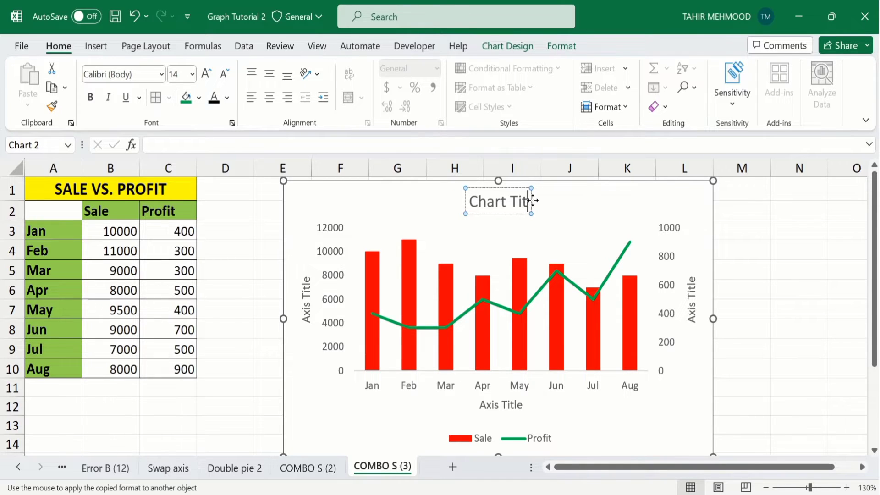
pyautogui.press('BackSpace')
pyautogui.press('BackSpace')
pyautogui.press('BackSpace')
pyautogui.press('BackSpace')
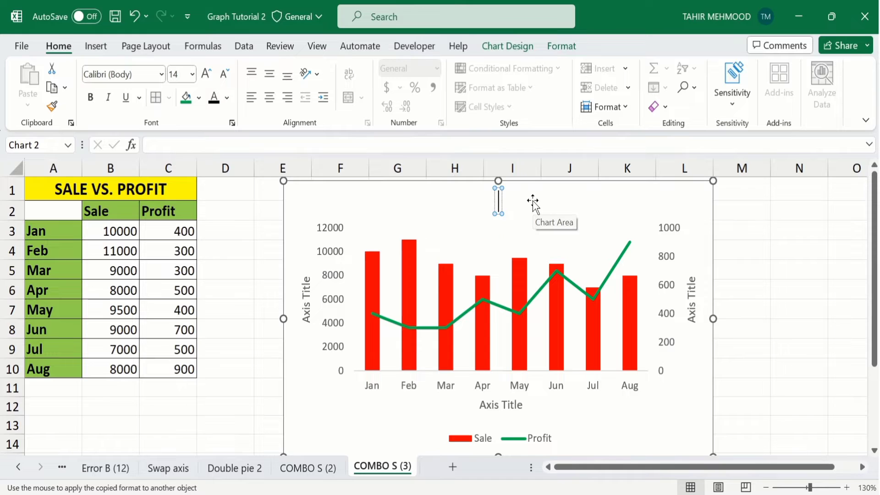
pyautogui.write('SALE')
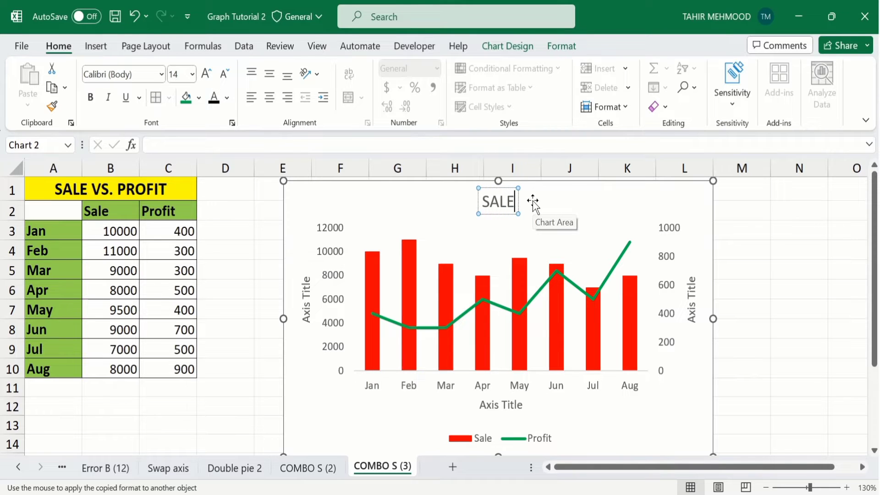
pyautogui.write(' VS')
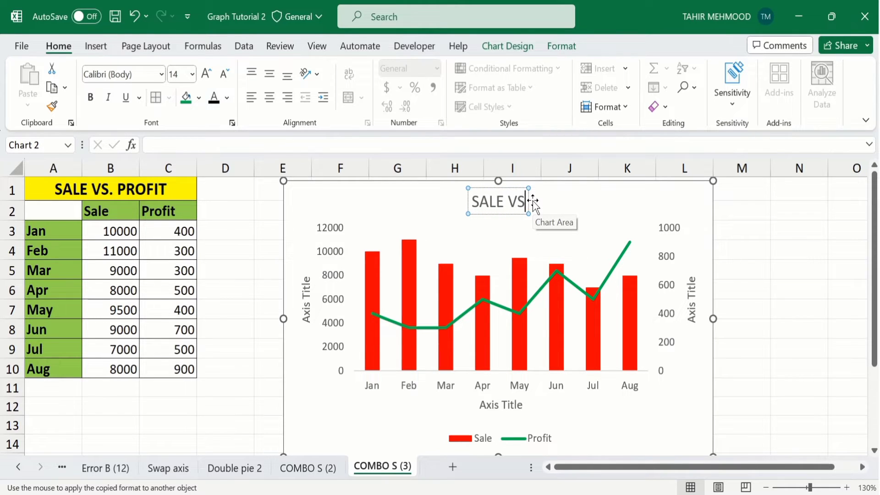
pyautogui.write('. PR')
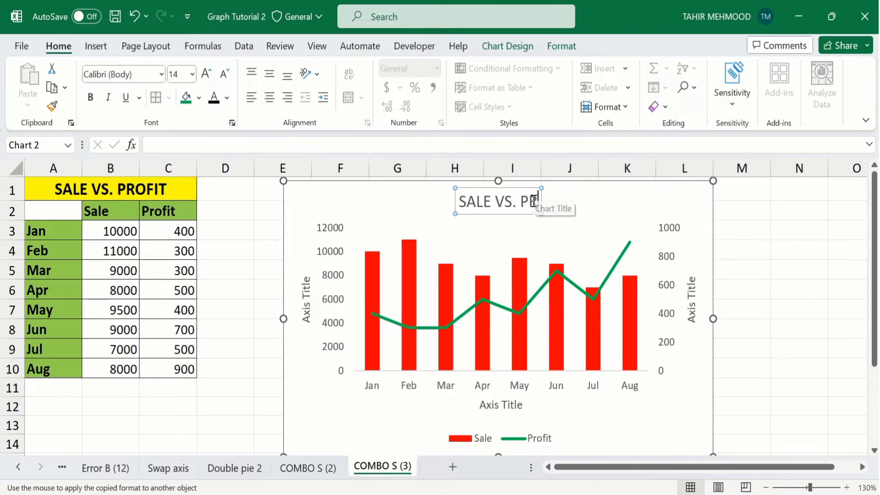
pyautogui.write('OFIT')
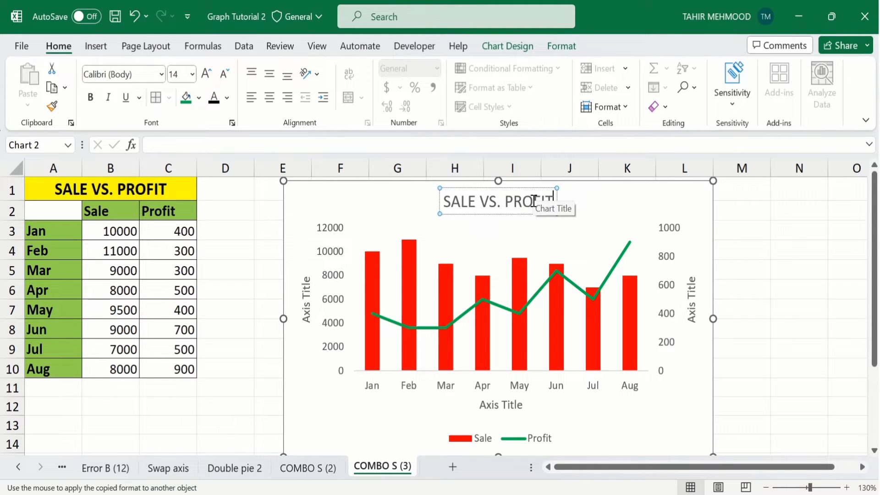
pyautogui.click(243, 232)
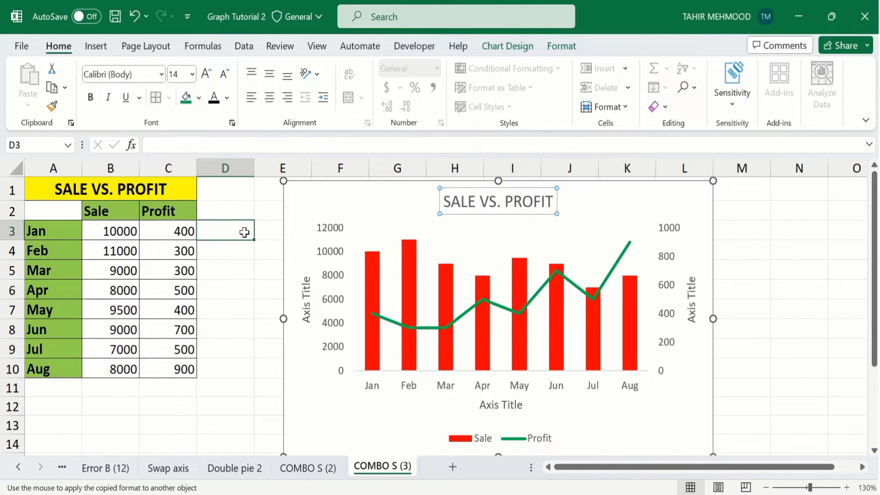
# - Format the chart title in black, bold text at size 16
pyautogui.click(472, 202)
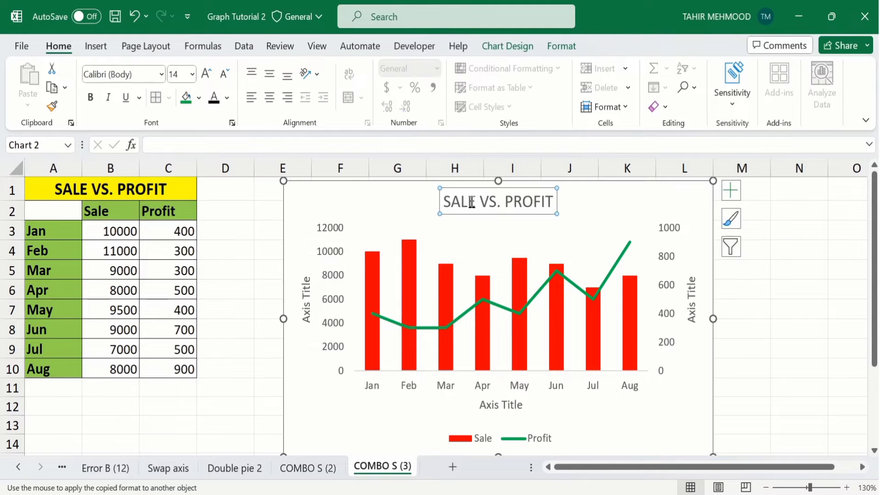
pyautogui.click(227, 98)
pyautogui.click(224, 158)
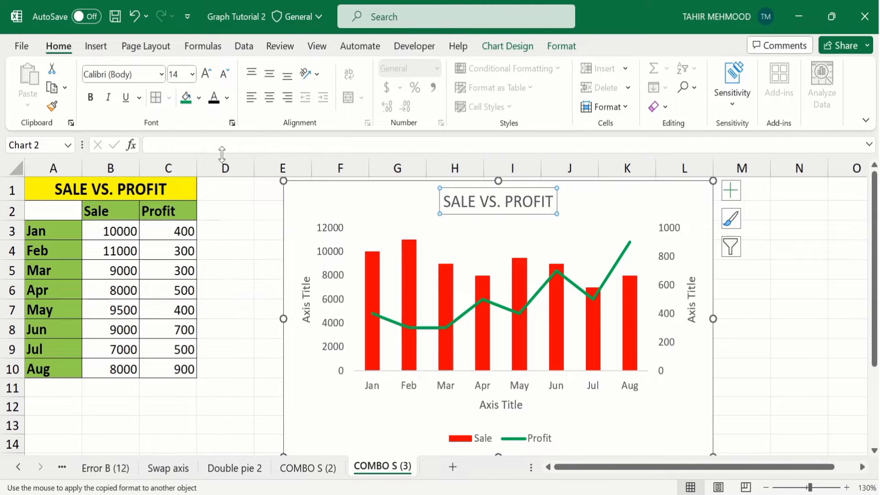
pyautogui.click(91, 98)
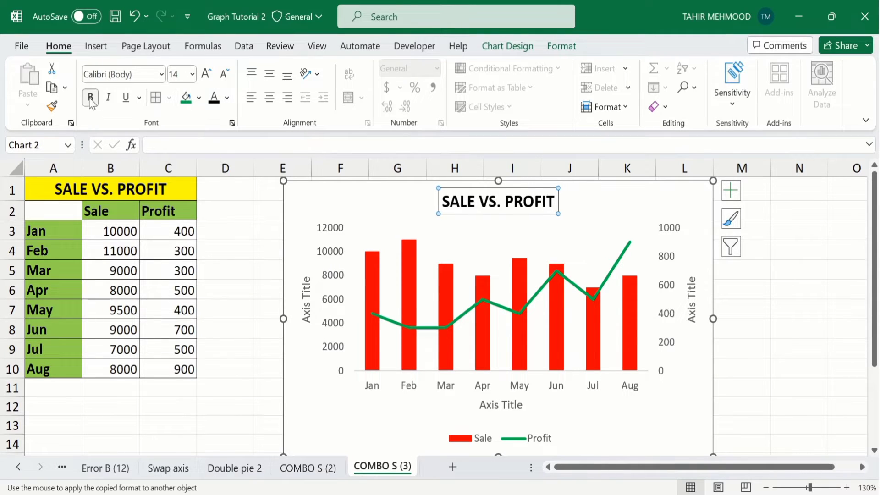
pyautogui.click(192, 75)
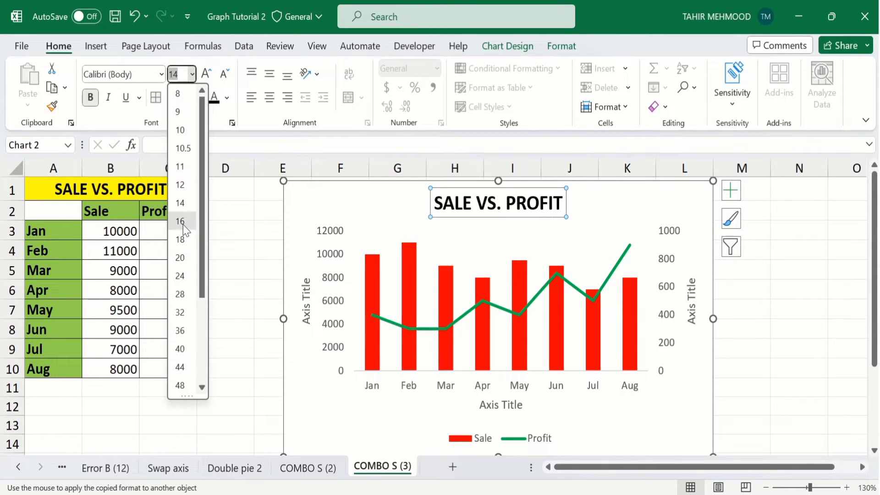
pyautogui.click(183, 224)
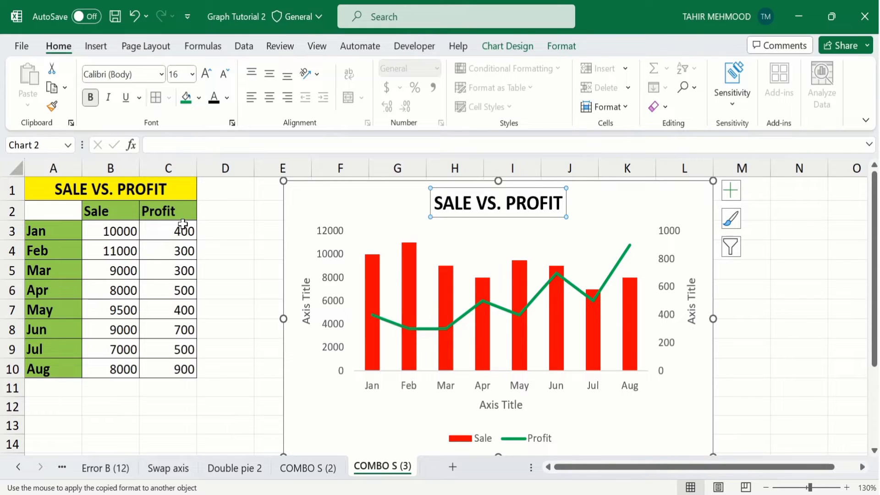
# - Set the primary vertical axis title to "Sale in Rupees"
pyautogui.click(306, 298)
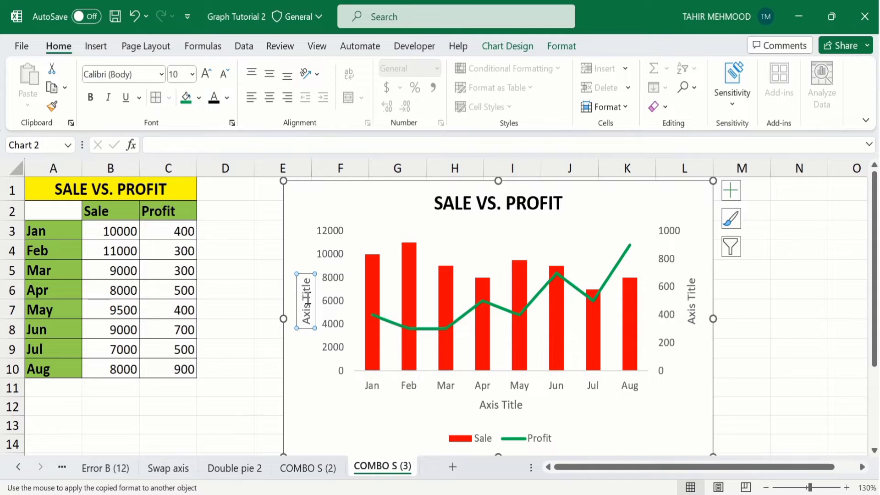
pyautogui.click(218, 144)
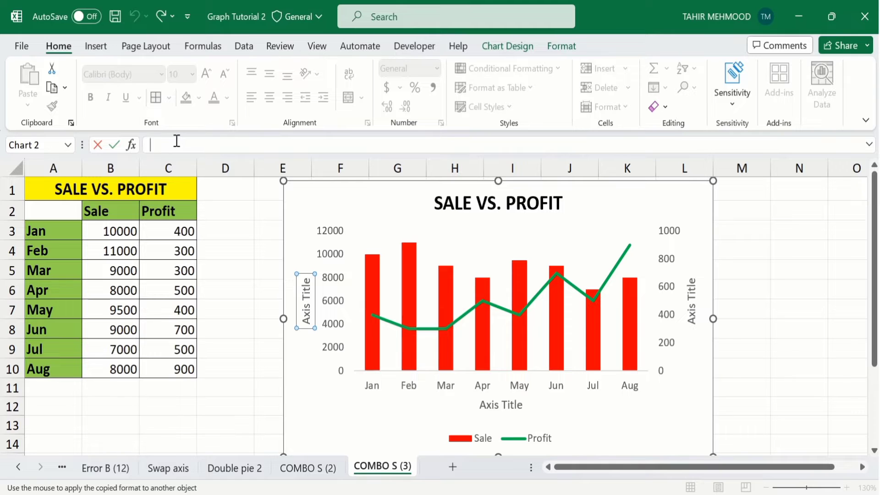
pyautogui.write('Sale in Rupees')
pyautogui.press('Return')
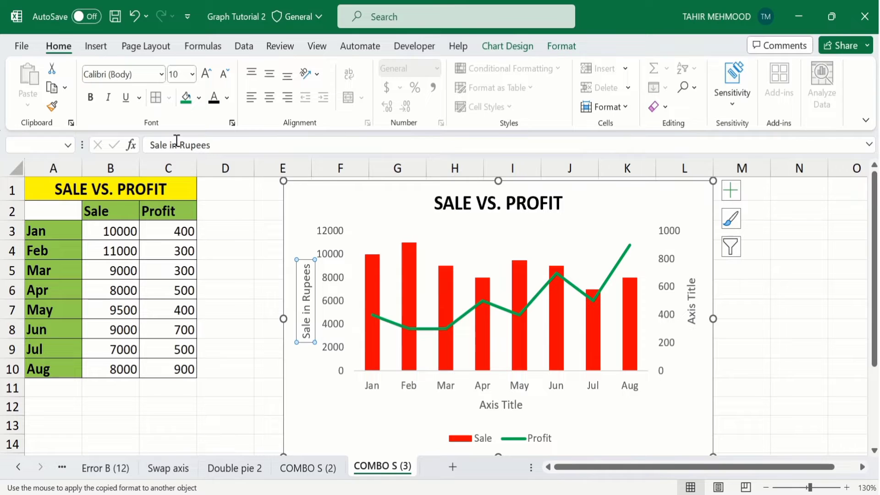
# - Format the primary vertical axis title in bold, black text
pyautogui.click(90, 97)
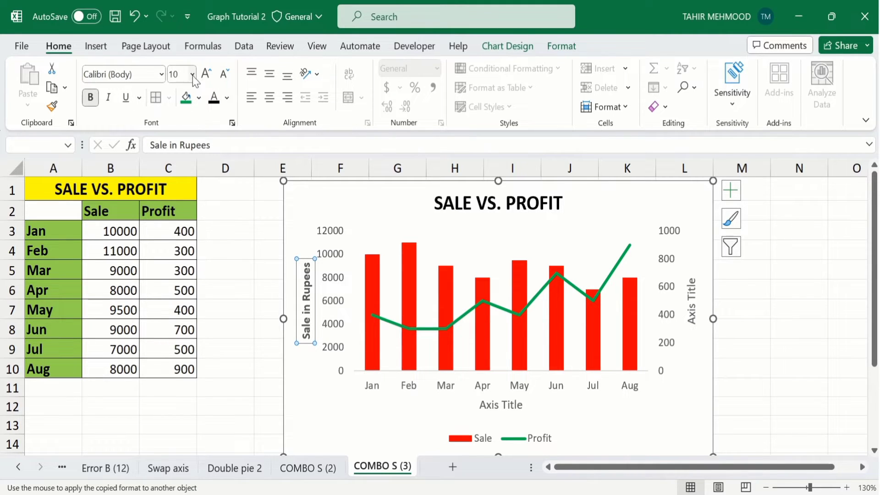
pyautogui.click(228, 99)
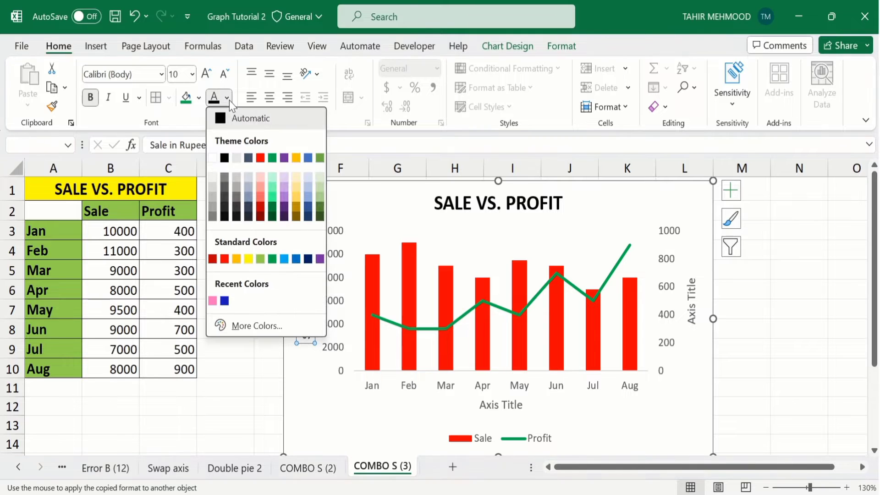
pyautogui.click(224, 161)
pyautogui.click(248, 404)
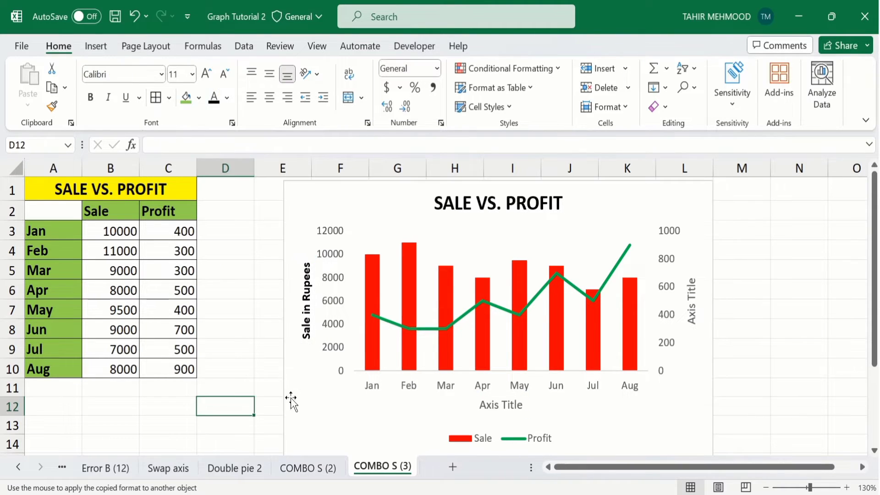
# - Replace the placeholder horizontal axis title with "Month"
pyautogui.click(499, 406)
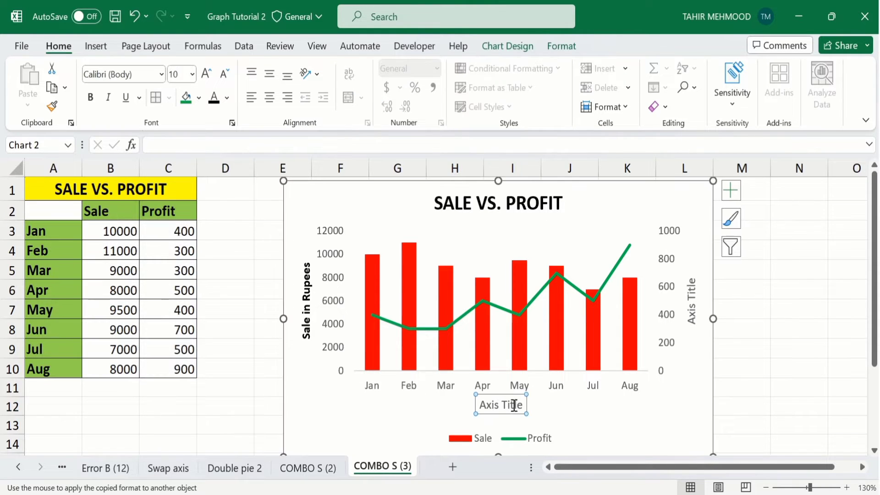
pyautogui.click(522, 406)
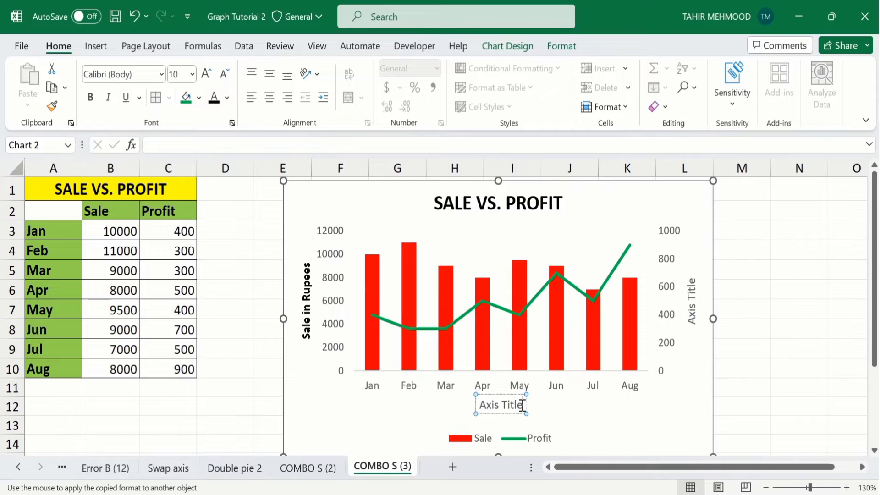
pyautogui.press('BackSpace')
pyautogui.press('BackSpace')
pyautogui.press('BackSpace')
pyautogui.press('BackSpace')
pyautogui.press('BackSpace')
pyautogui.press('BackSpace')
pyautogui.press('BackSpace')
pyautogui.press('BackSpace')
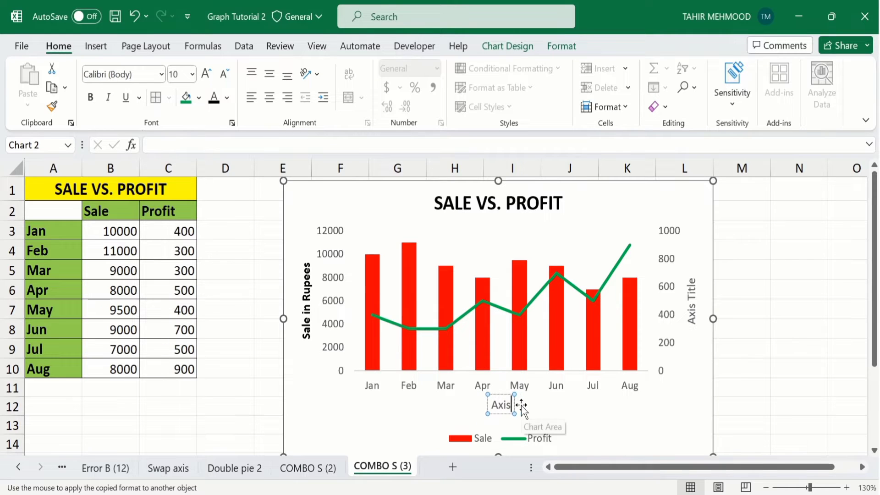
pyautogui.press('BackSpace')
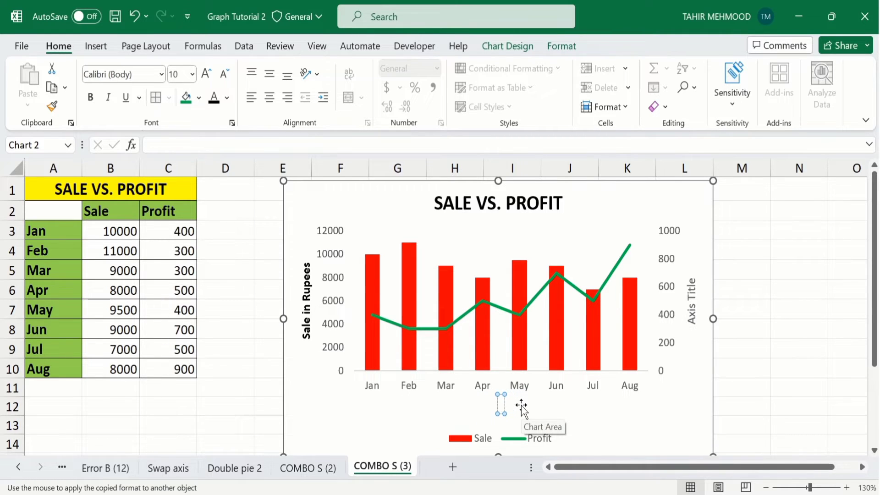
pyautogui.write('Month')
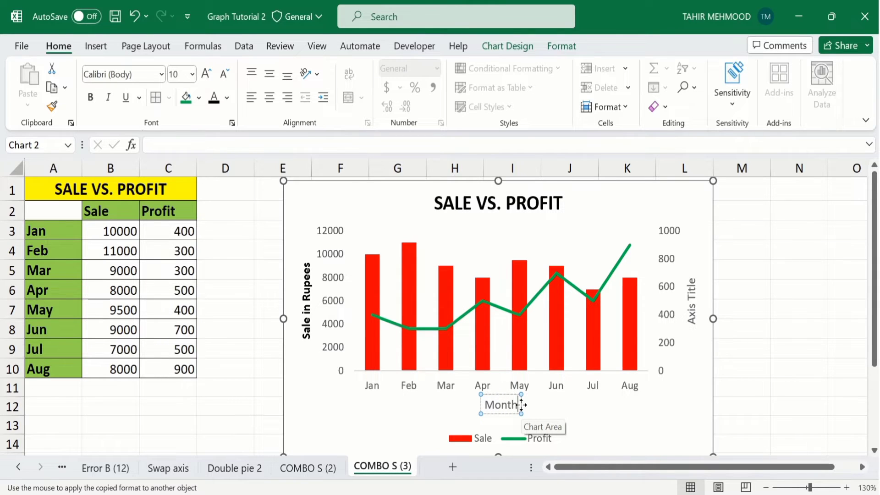
pyautogui.click(752, 385)
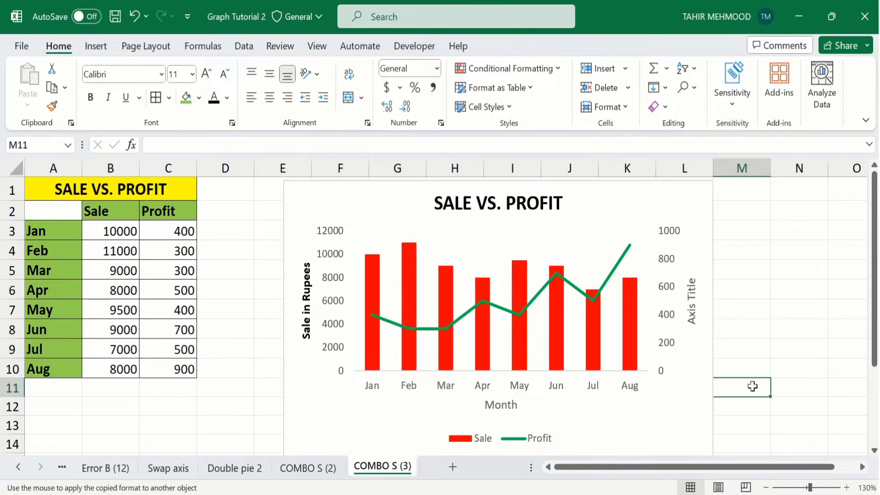
# - Replace the placeholder secondary vertical axis title with "Profit in Rupees"
pyautogui.click(692, 302)
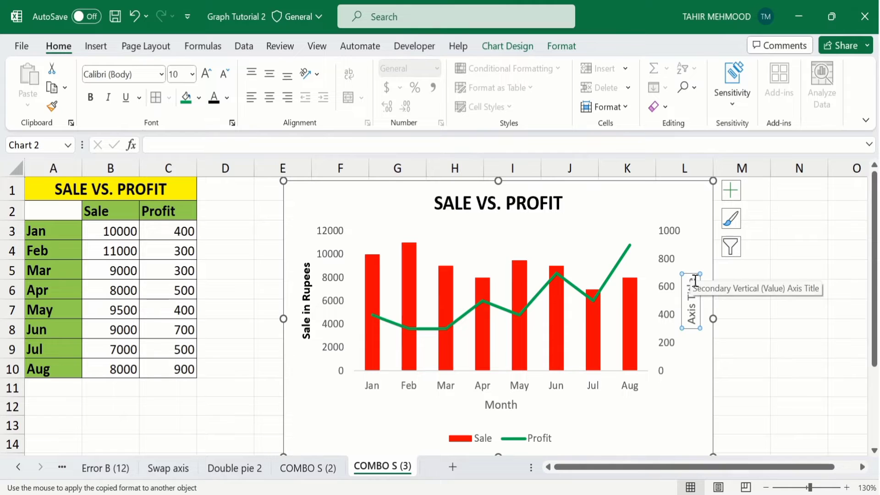
pyautogui.click(695, 281)
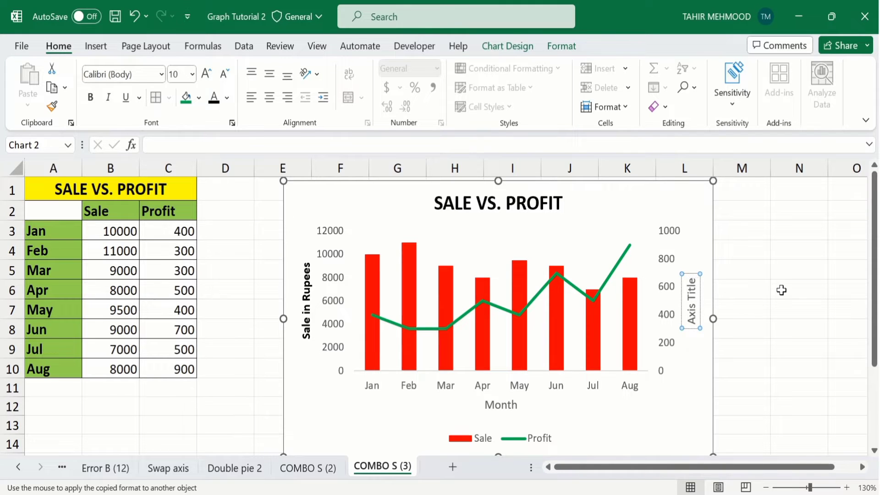
pyautogui.press('BackSpace')
pyautogui.press('BackSpace')
pyautogui.press('BackSpace')
pyautogui.press('BackSpace')
pyautogui.press('BackSpace')
pyautogui.press('BackSpace')
pyautogui.press('BackSpace')
pyautogui.press('BackSpace')
pyautogui.press('BackSpace')
pyautogui.press('BackSpace')
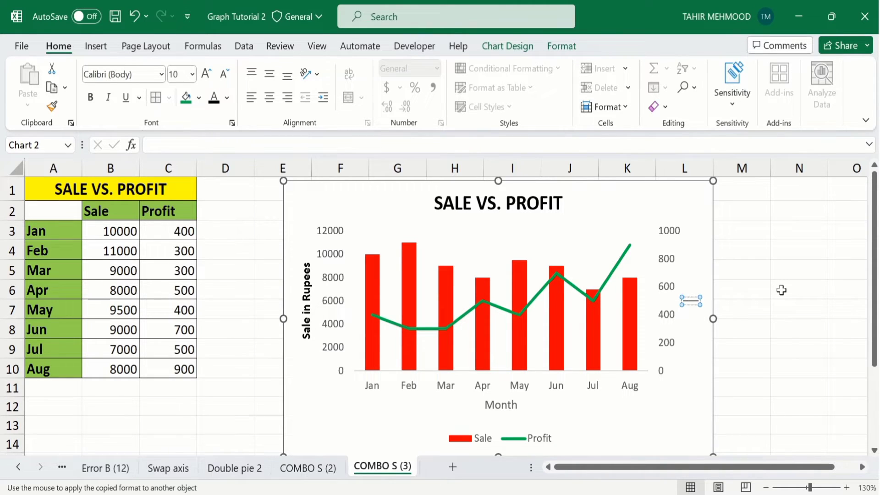
pyautogui.write('Profit')
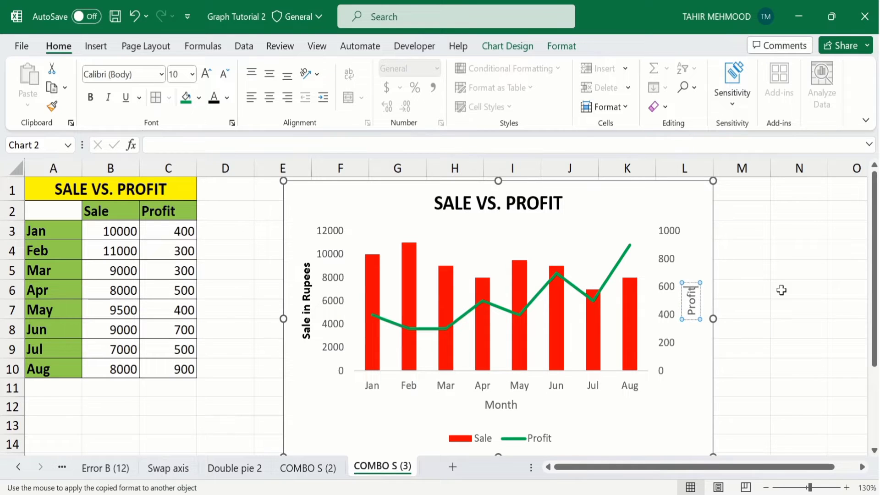
pyautogui.write(' in')
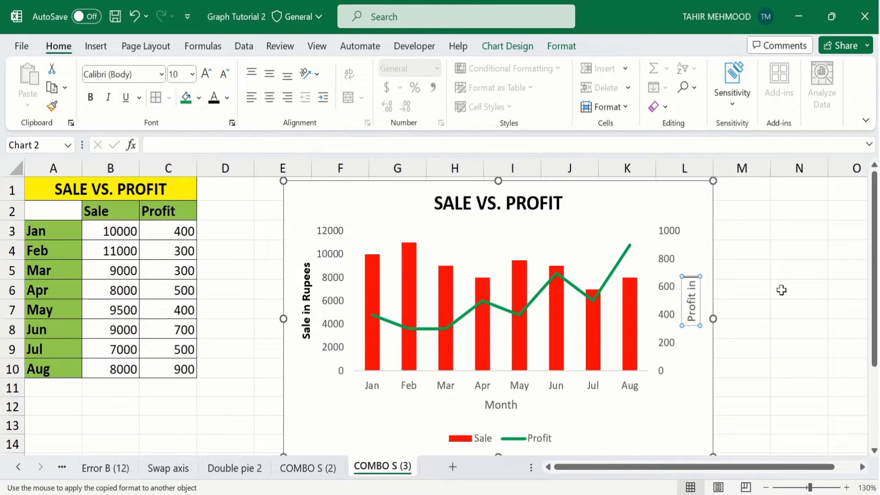
pyautogui.write(' Ru')
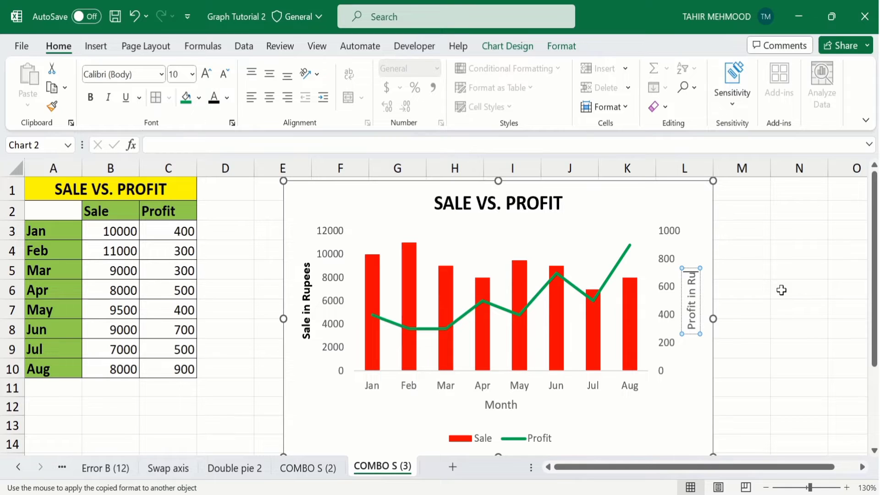
pyautogui.write('p')
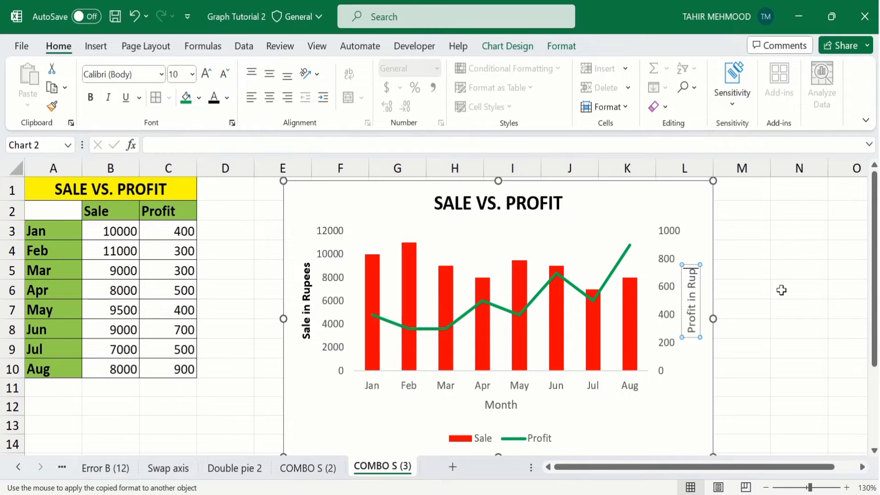
pyautogui.write('ees')
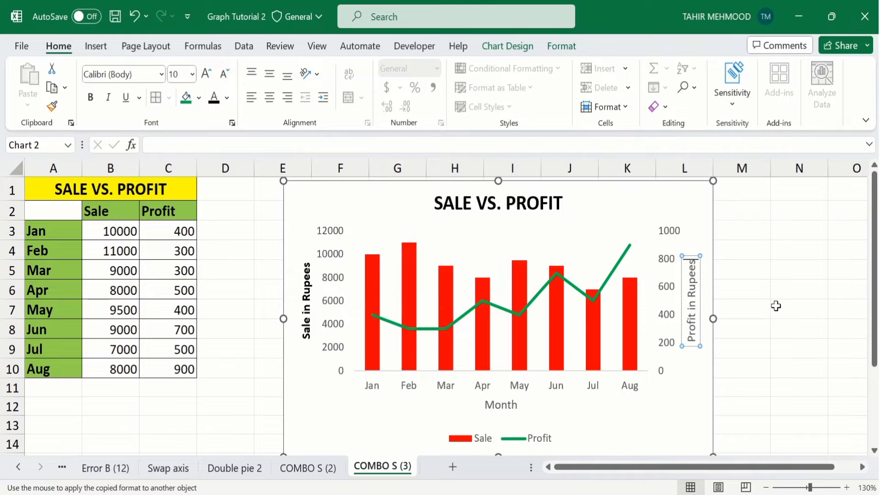
pyautogui.click(776, 306)
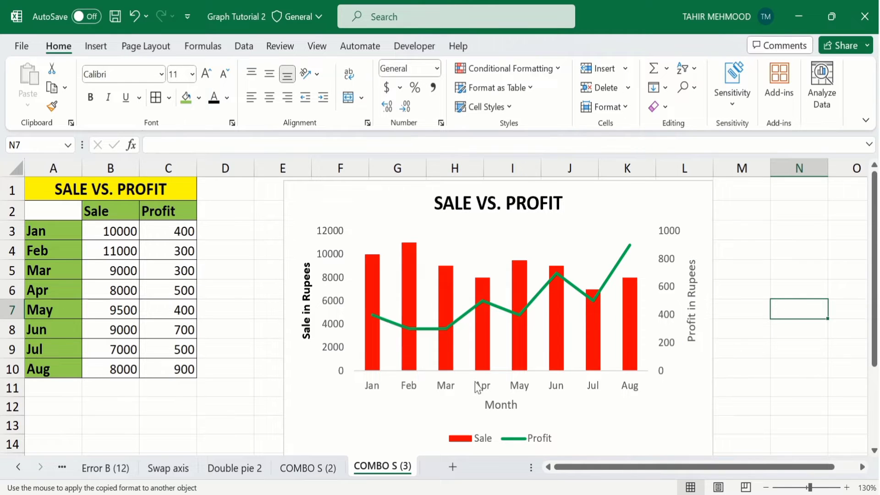
# - Copy the "Sale in Rupees" title's formatting to the other two axis titles and the whole chart area with Format Painter
pyautogui.click(308, 294)
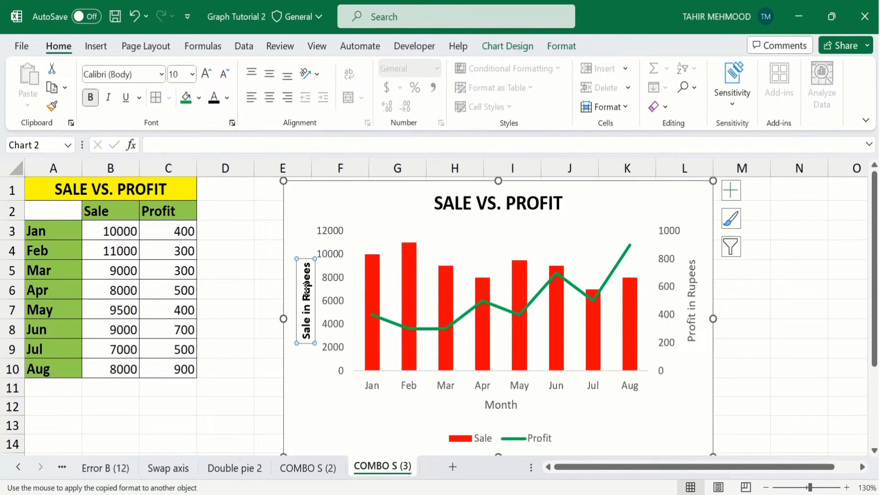
pyautogui.click(52, 108)
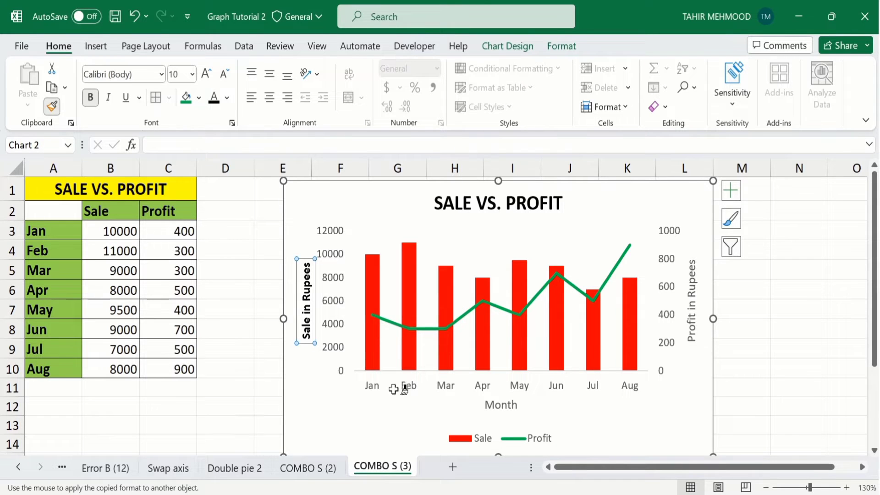
pyautogui.click(493, 405)
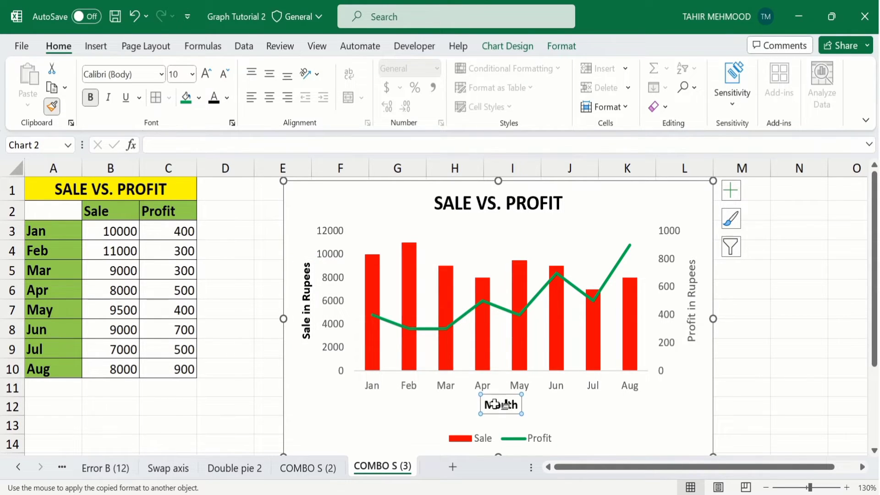
pyautogui.click(684, 289)
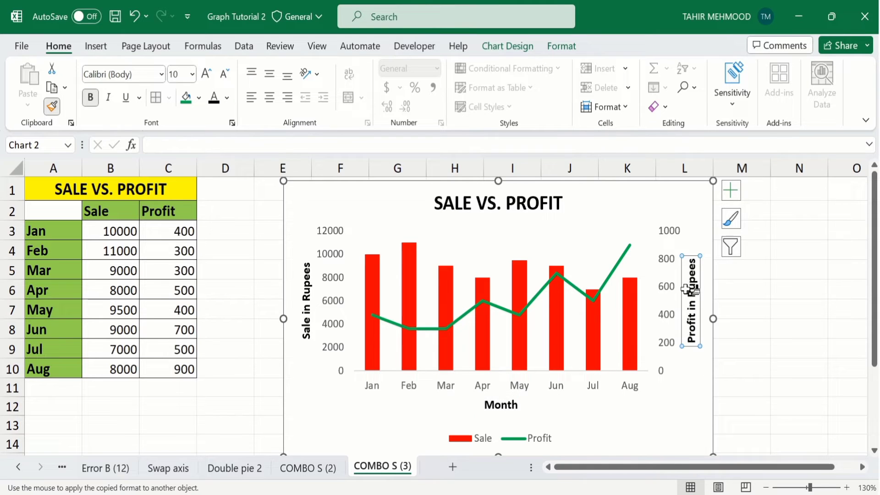
pyautogui.click(661, 280)
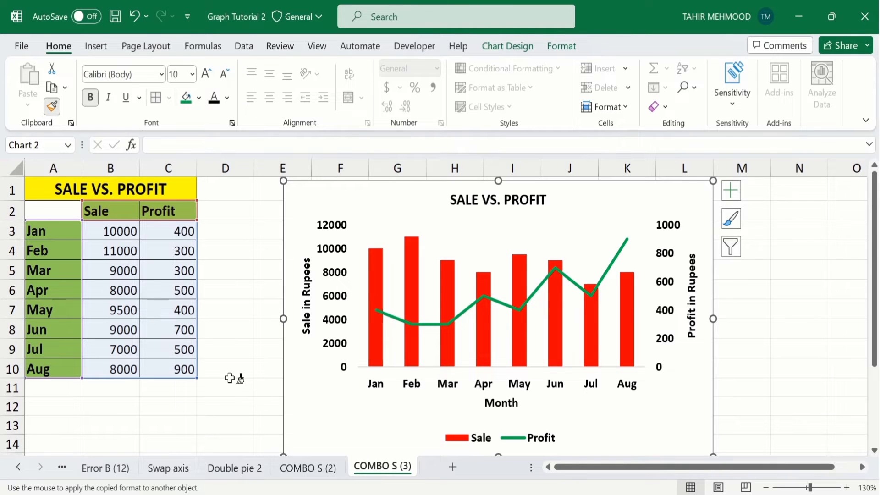
pyautogui.press('Escape')
pyautogui.click(236, 230)
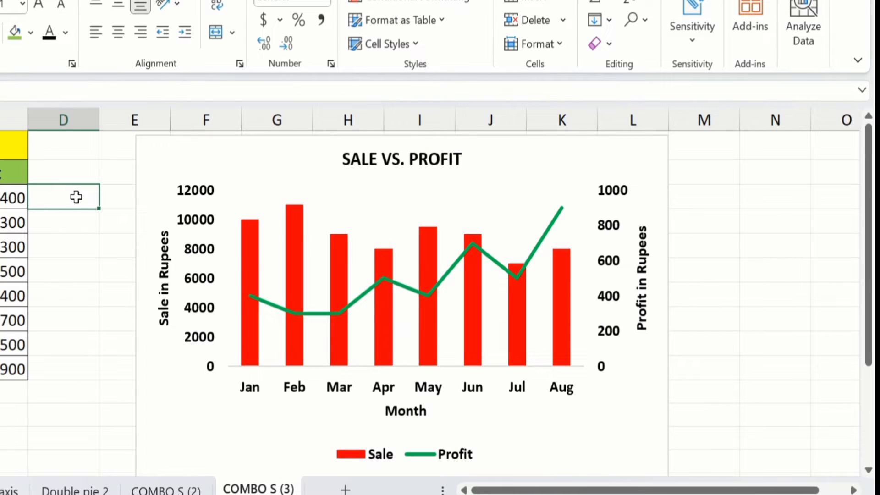
# - Set the minimum bound of the primary vertical axis to 2000
pyautogui.click(201, 222)
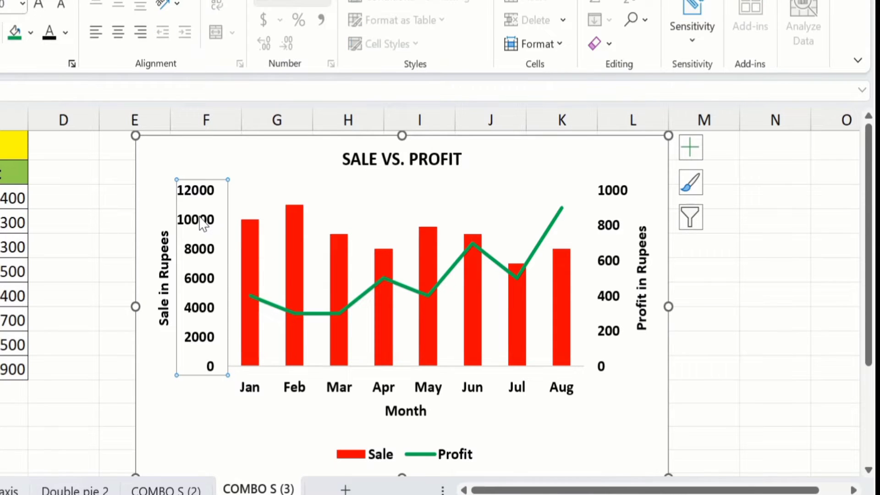
pyautogui.rightClick(202, 222)
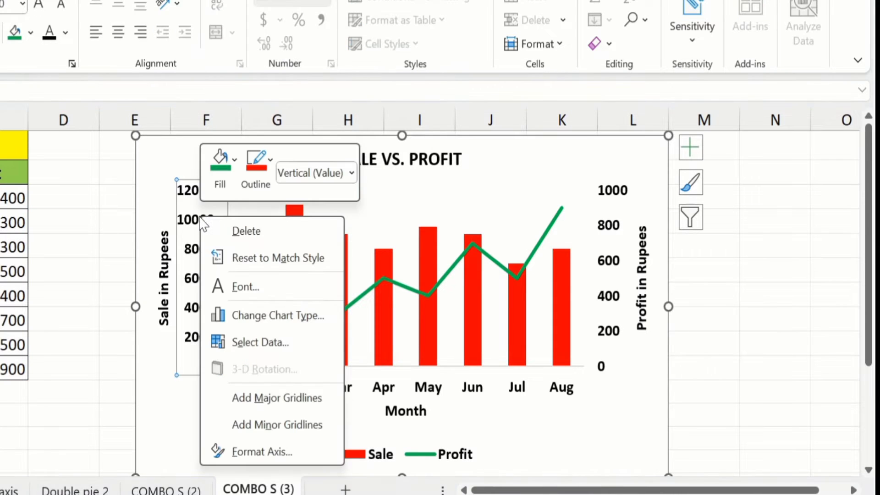
pyautogui.click(278, 453)
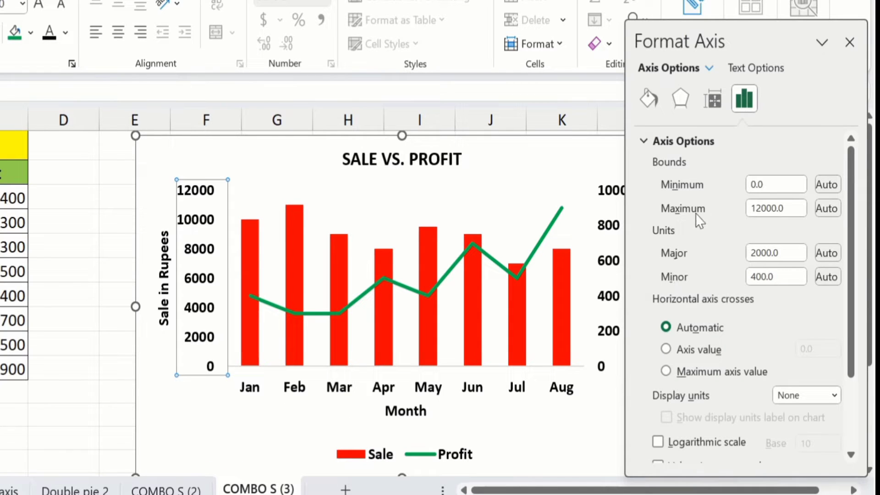
pyautogui.click(706, 187)
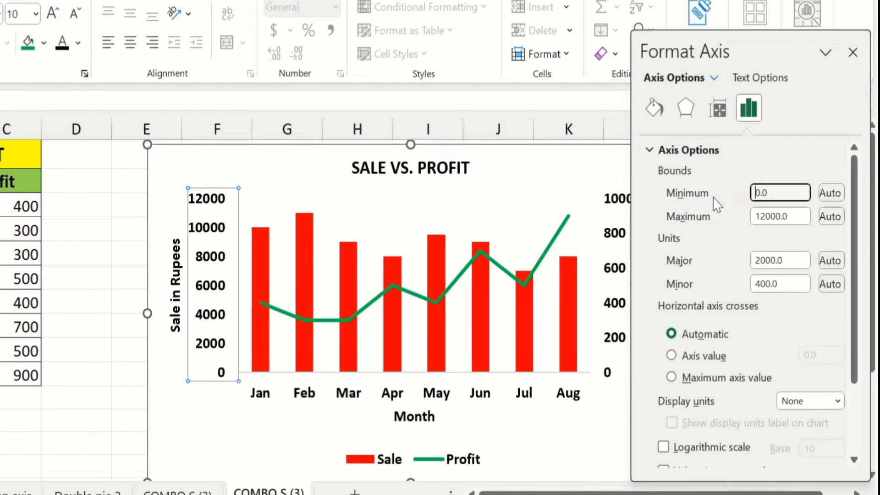
pyautogui.write('200')
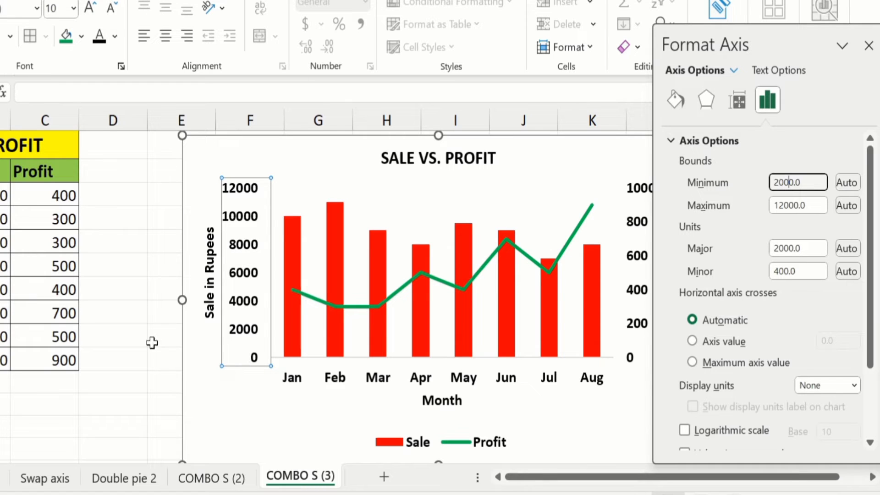
pyautogui.click(133, 337)
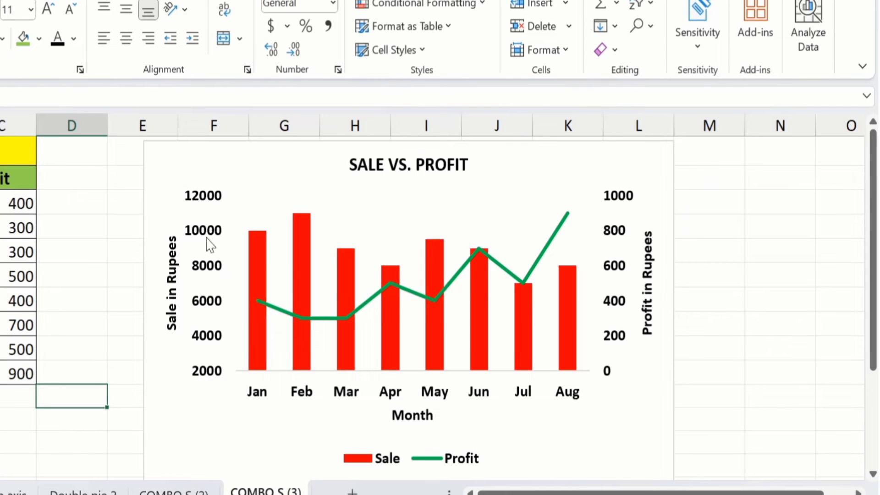
# - Give the primary vertical axis a solid line
pyautogui.click(208, 237)
pyautogui.rightClick(205, 232)
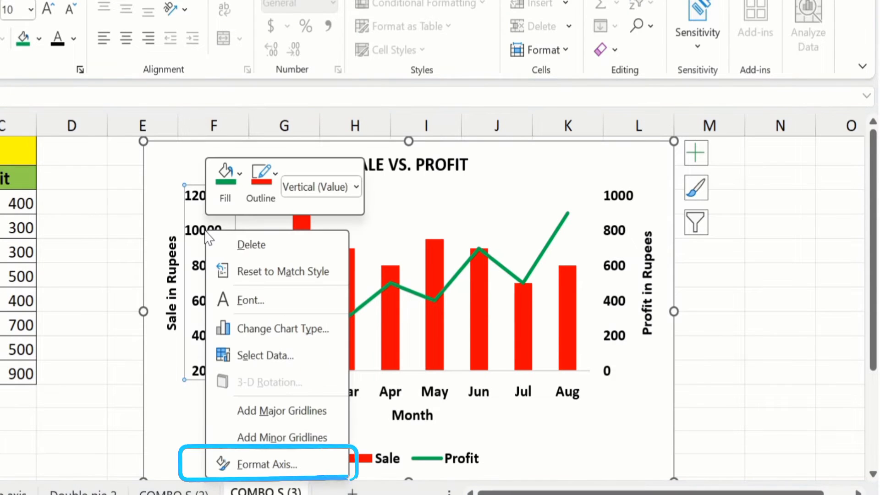
pyautogui.click(276, 464)
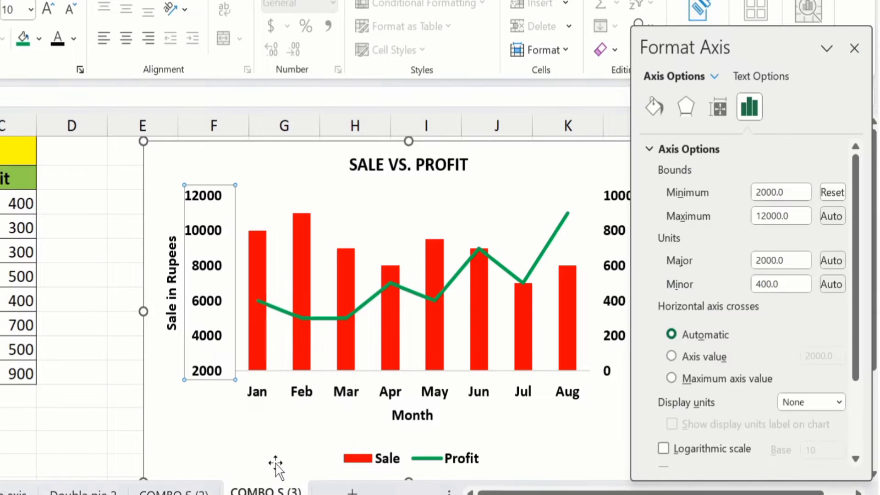
pyautogui.click(652, 105)
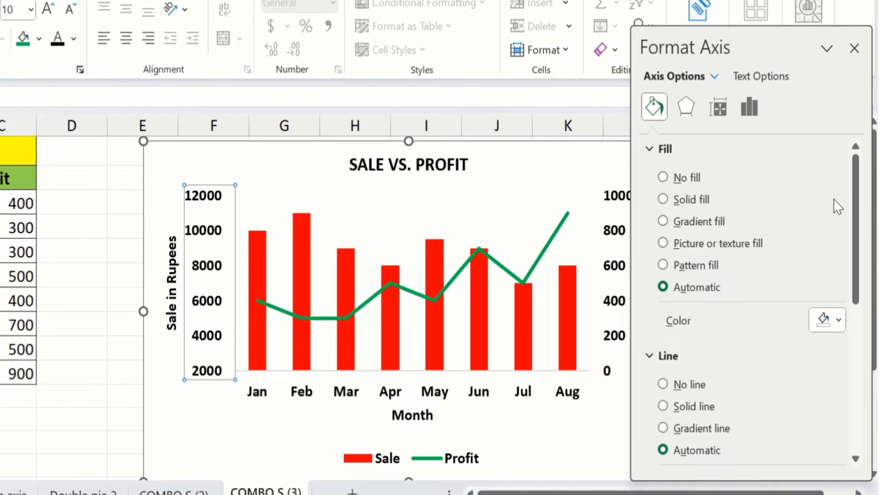
pyautogui.moveTo(858, 224); pyautogui.dragTo(853, 281)
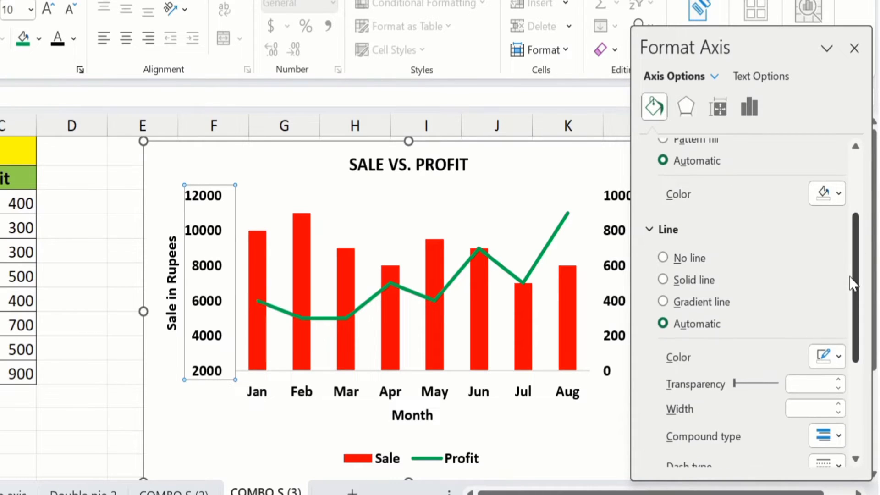
pyautogui.click(662, 280)
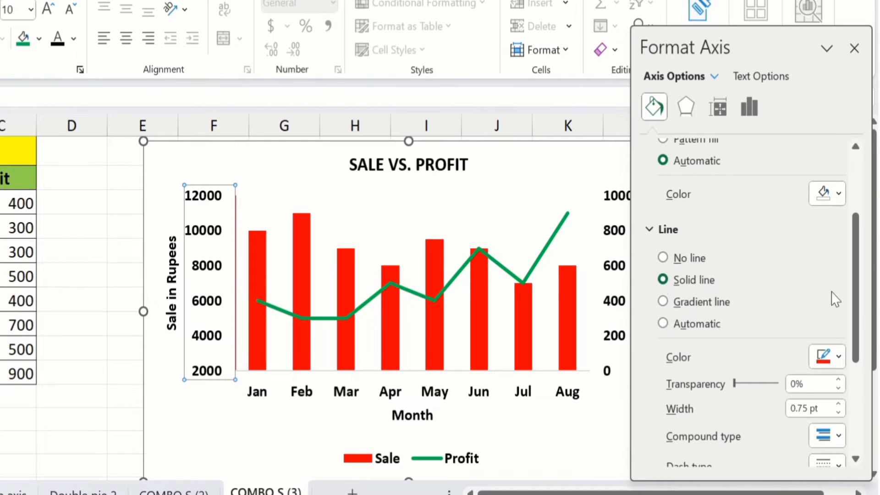
# - Color the primary vertical axis line black and set its width to 1.5 pt
pyautogui.click(837, 357)
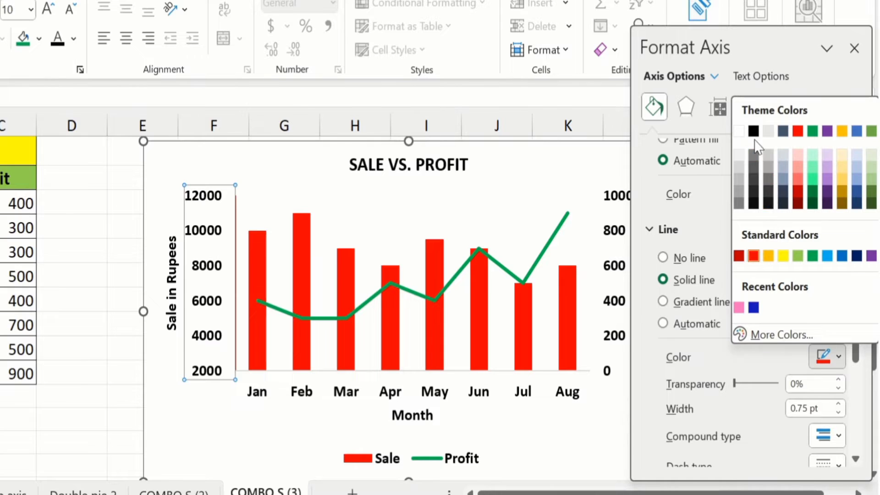
pyautogui.click(752, 133)
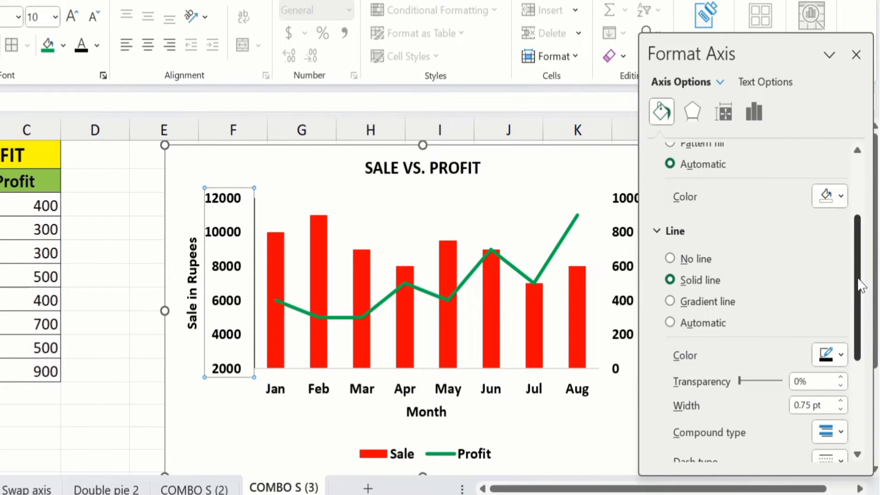
pyautogui.moveTo(857, 284); pyautogui.dragTo(858, 328)
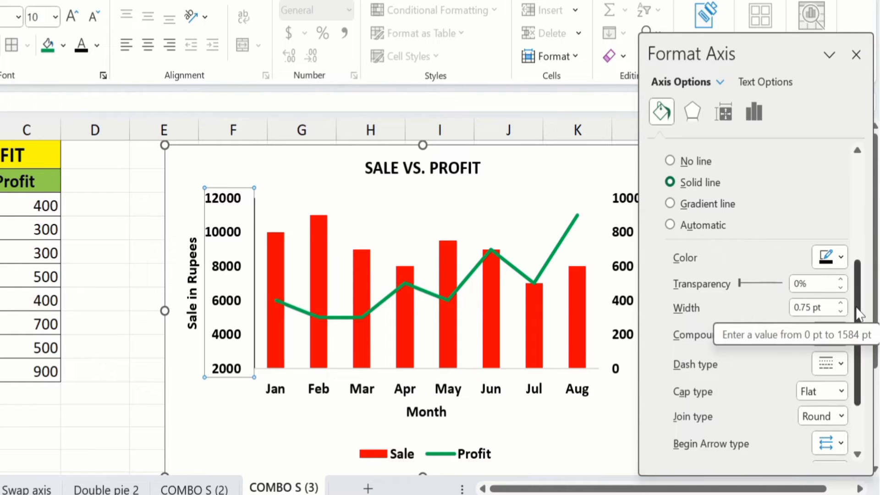
pyautogui.click(840, 303)
pyautogui.click(841, 303)
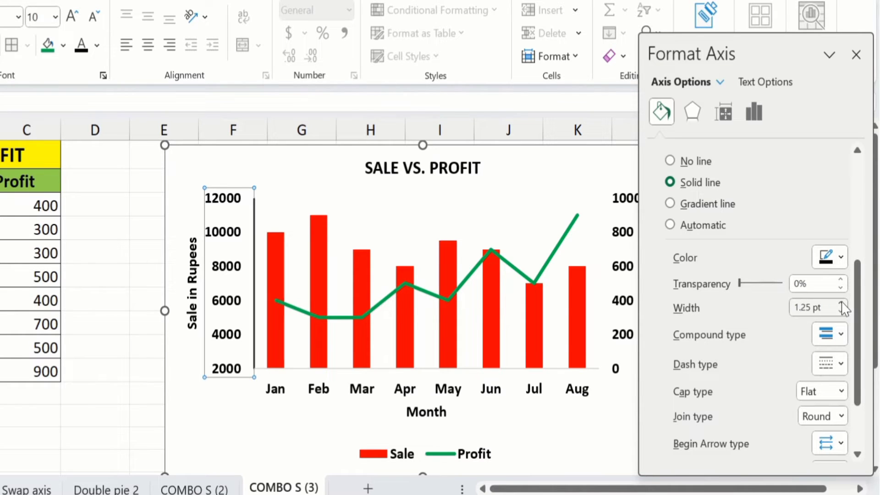
pyautogui.click(840, 303)
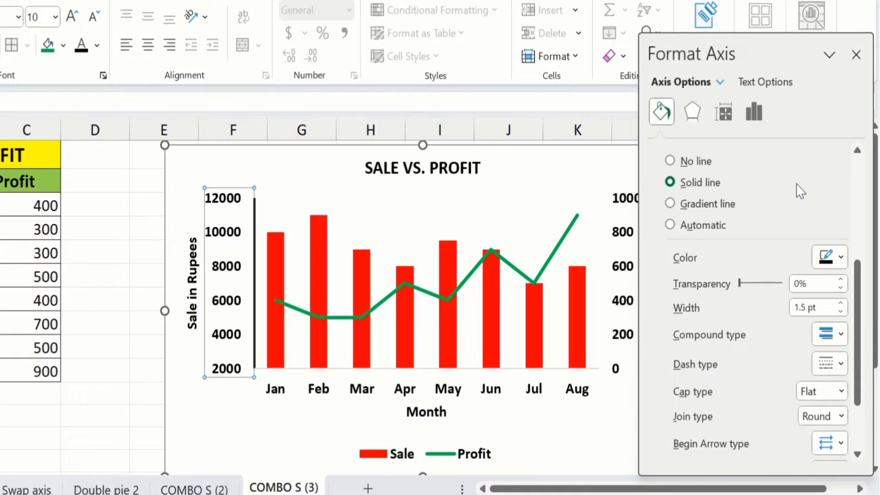
# - Set both the major and minor tick marks of the primary vertical axis to Outside
pyautogui.click(753, 112)
pyautogui.click(661, 112)
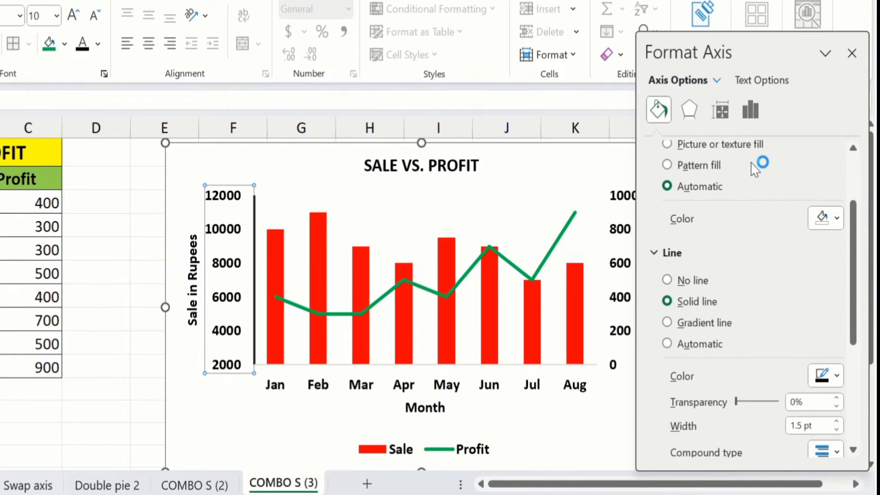
pyautogui.click(752, 114)
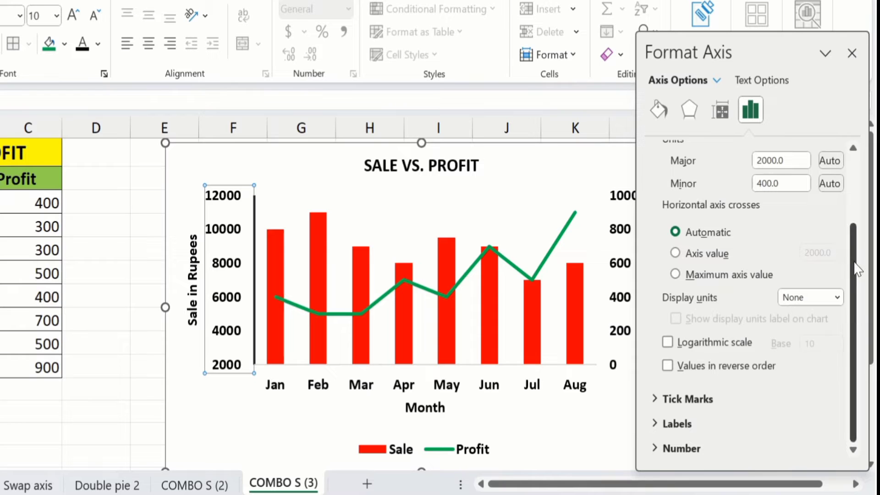
pyautogui.click(692, 403)
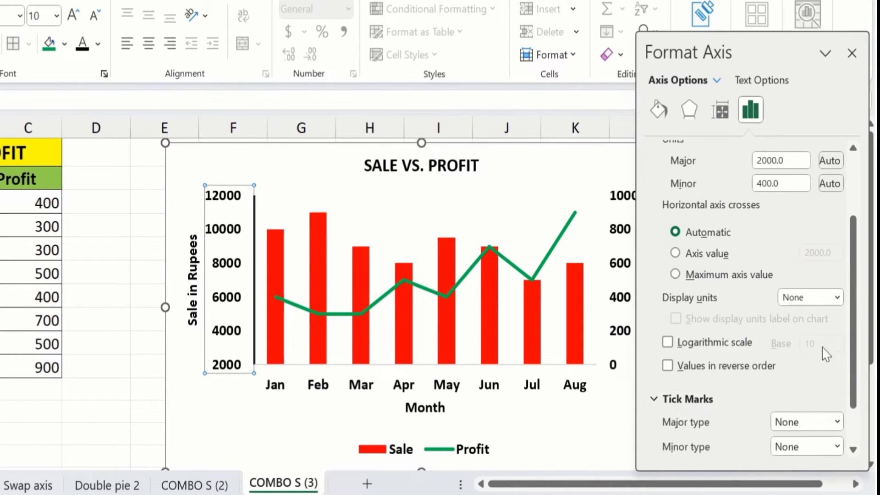
pyautogui.moveTo(853, 339); pyautogui.dragTo(853, 372)
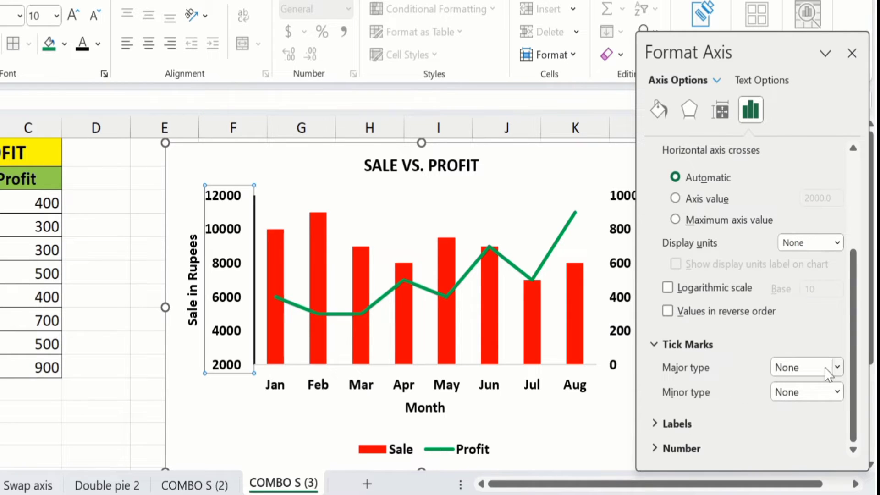
pyautogui.click(837, 368)
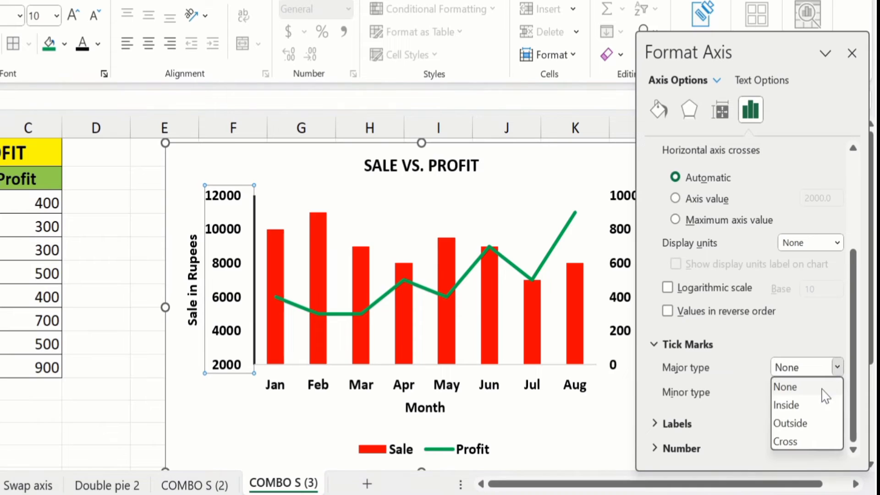
pyautogui.click(806, 426)
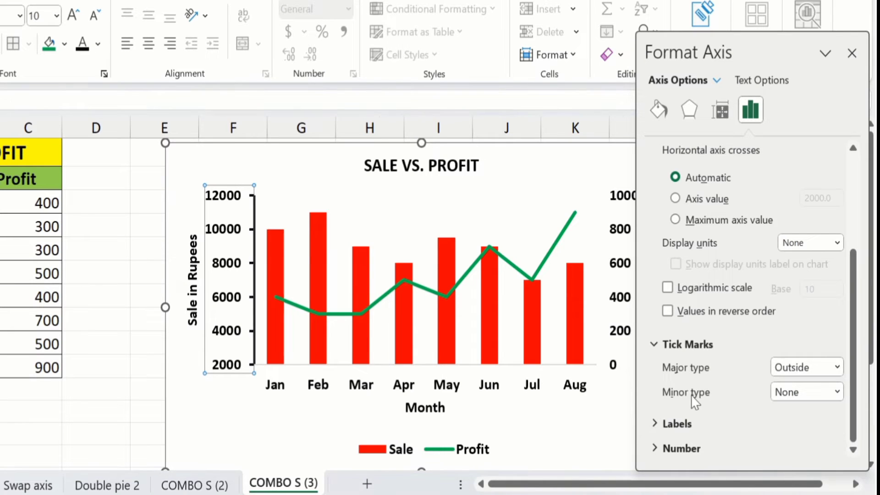
pyautogui.click(838, 393)
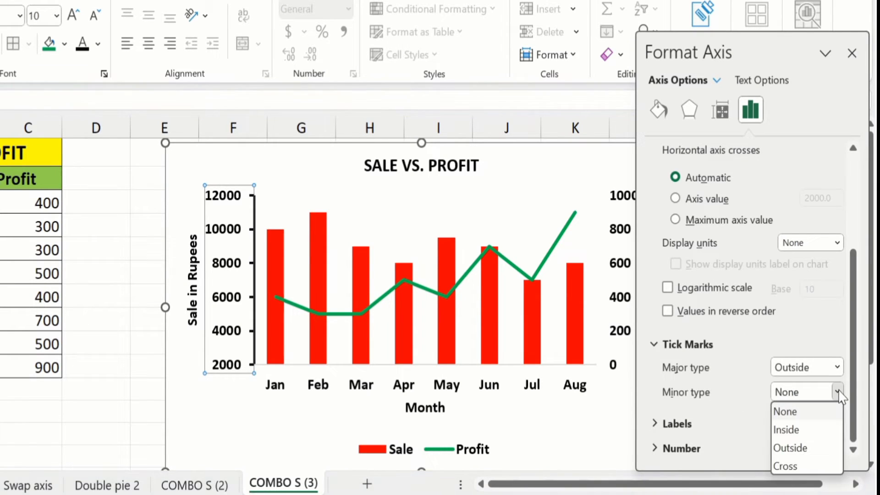
pyautogui.click(813, 451)
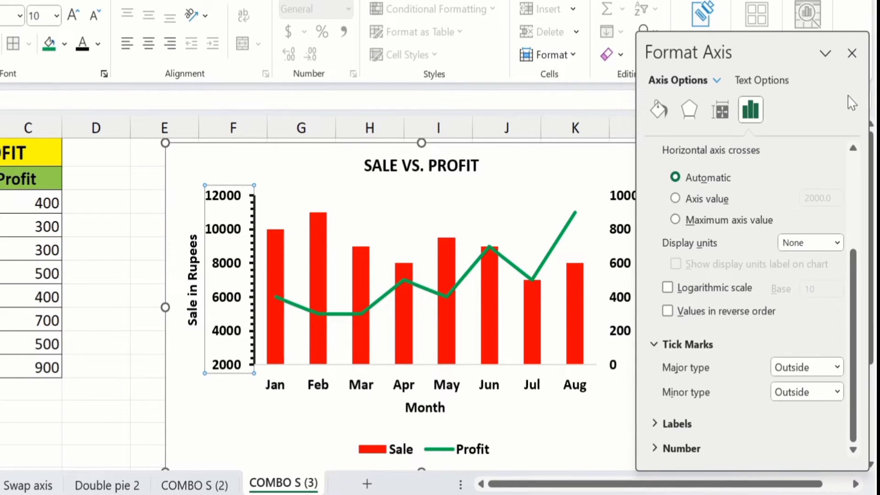
pyautogui.click(851, 53)
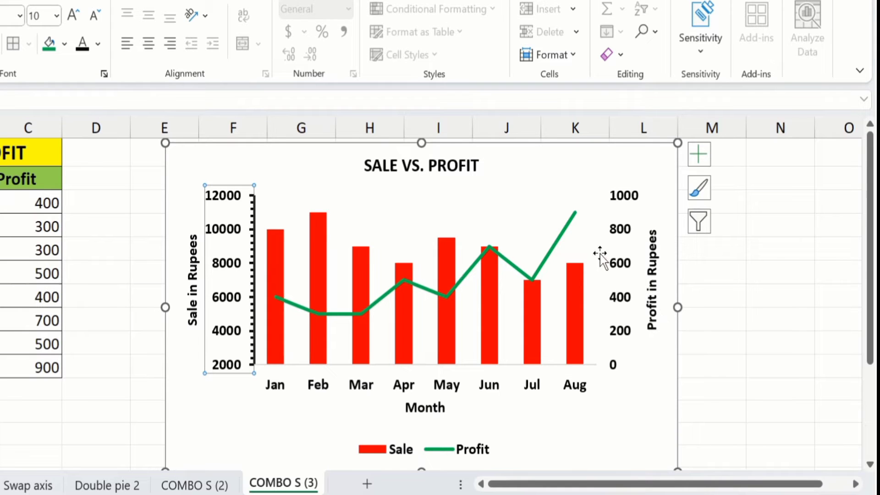
# - Give the secondary vertical axis a solid line
pyautogui.click(622, 228)
pyautogui.rightClick(622, 228)
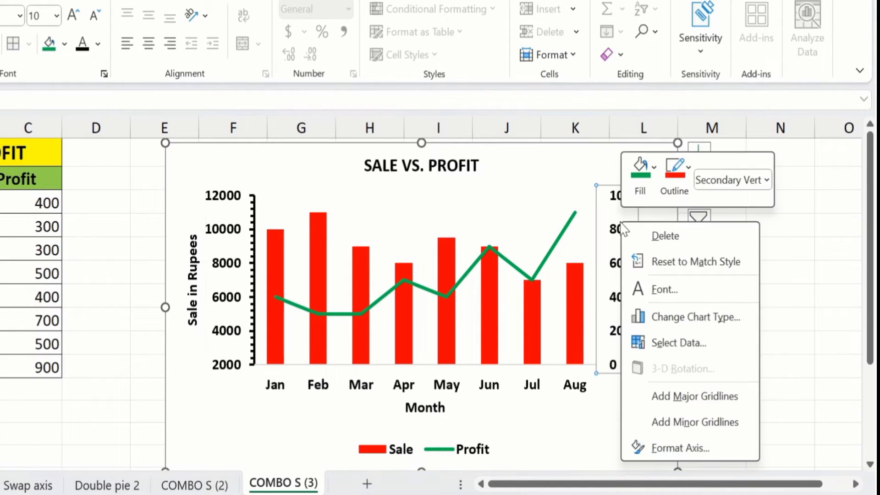
pyautogui.click(676, 448)
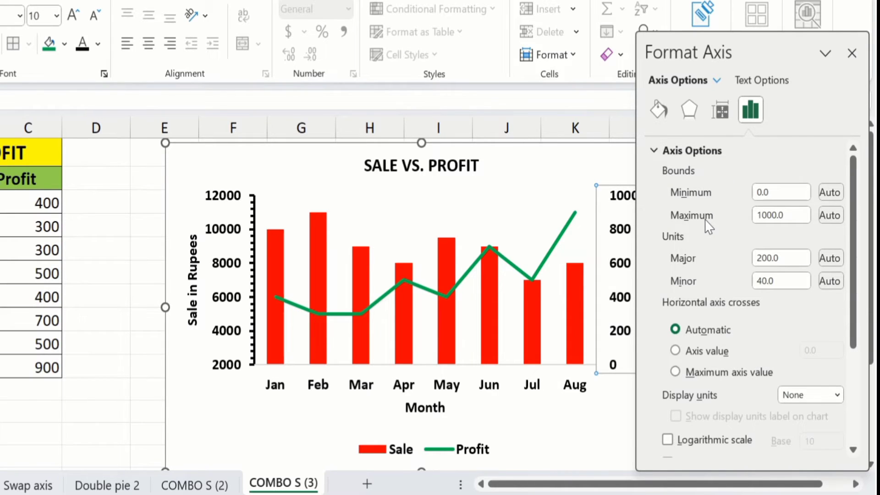
pyautogui.click(659, 110)
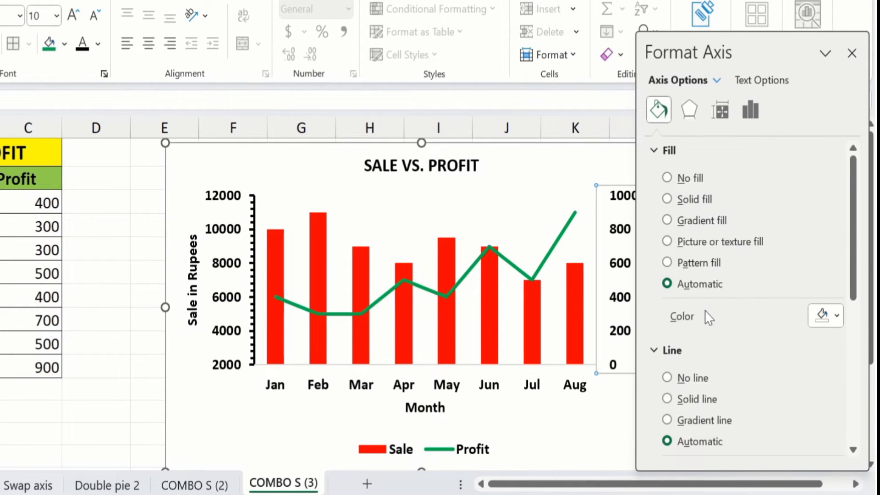
pyautogui.click(667, 399)
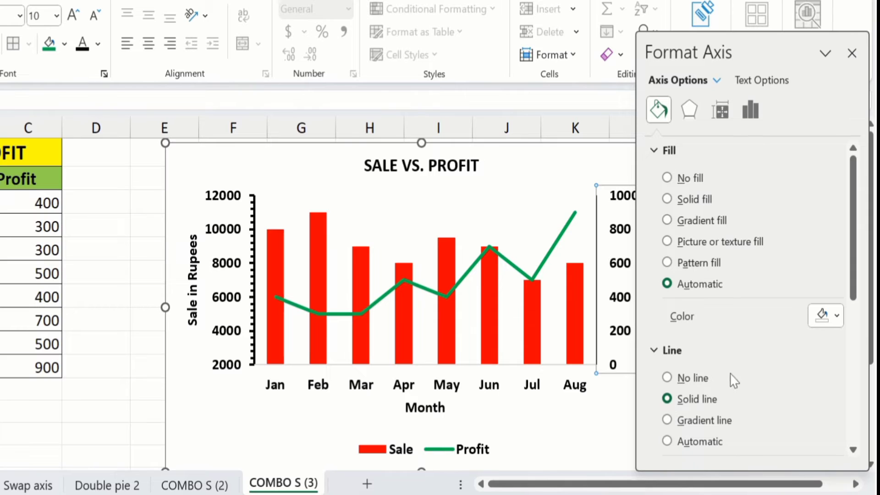
# - Color the secondary vertical axis line black and increase its width
pyautogui.moveTo(856, 236); pyautogui.dragTo(847, 312)
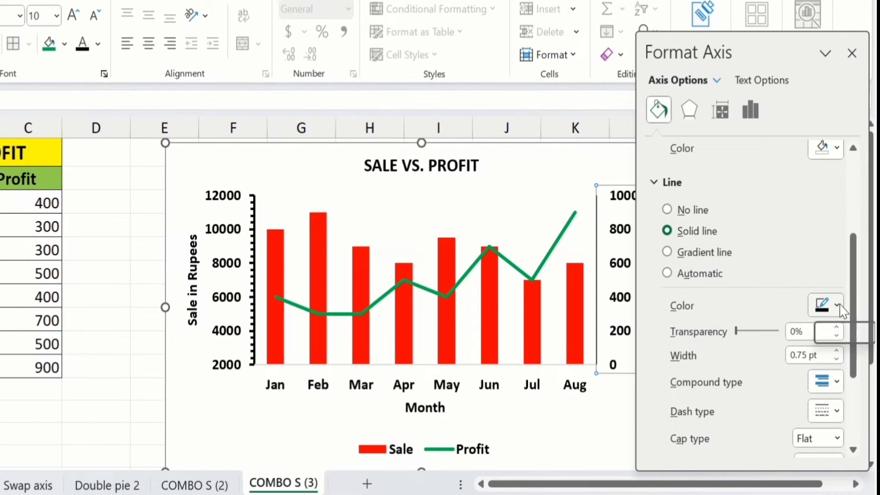
pyautogui.click(837, 306)
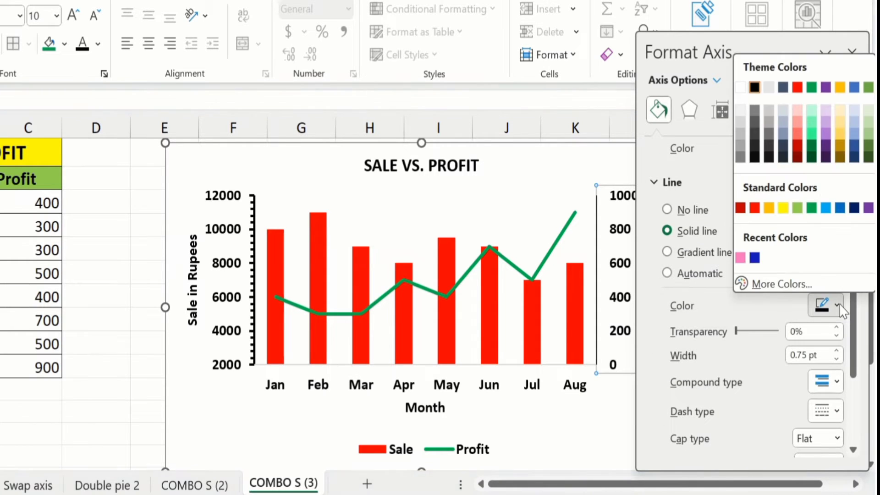
pyautogui.click(754, 87)
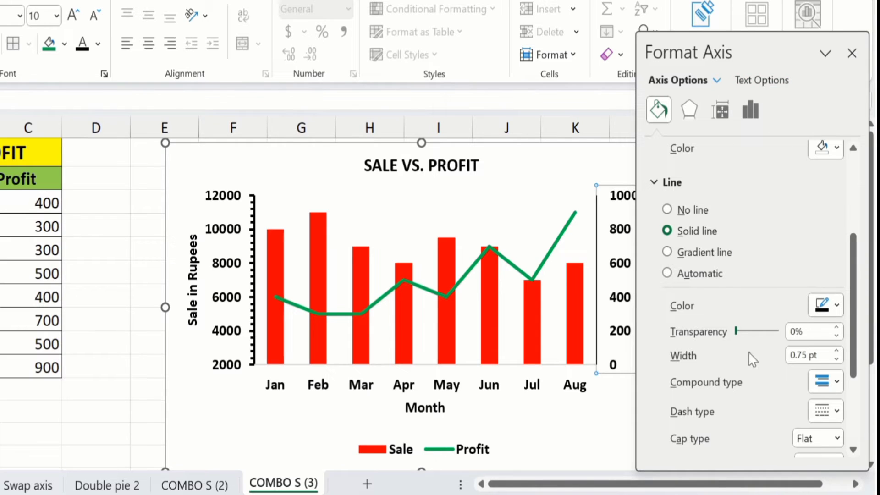
pyautogui.click(836, 351)
pyautogui.click(836, 351)
pyautogui.click(836, 351)
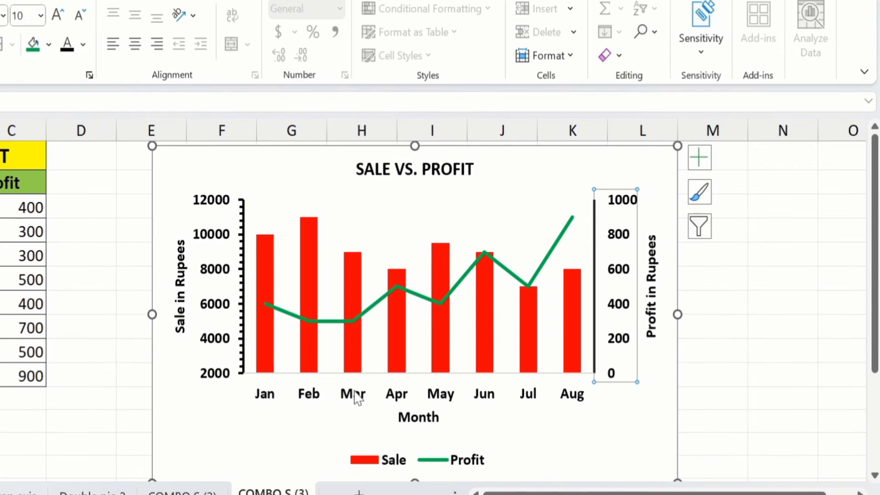
# - Give the horizontal month axis a solid line with a width of 1.5 pt
pyautogui.click(448, 384)
pyautogui.rightClick(357, 398)
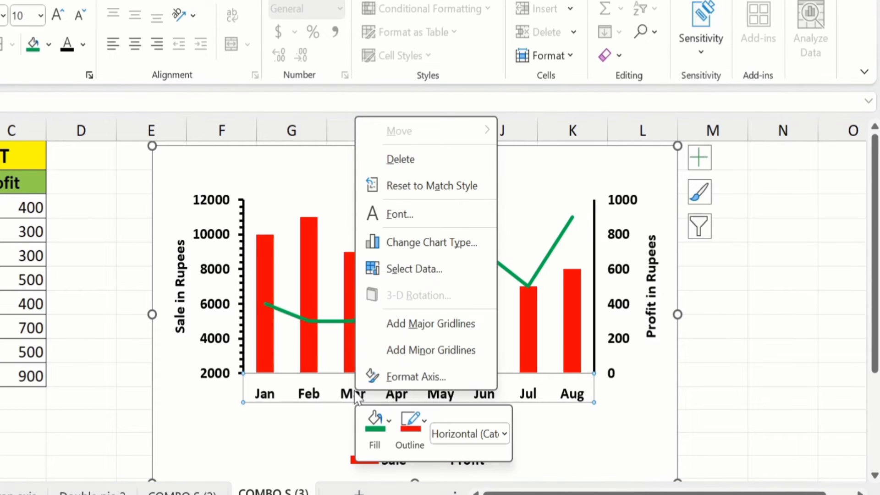
pyautogui.click(414, 376)
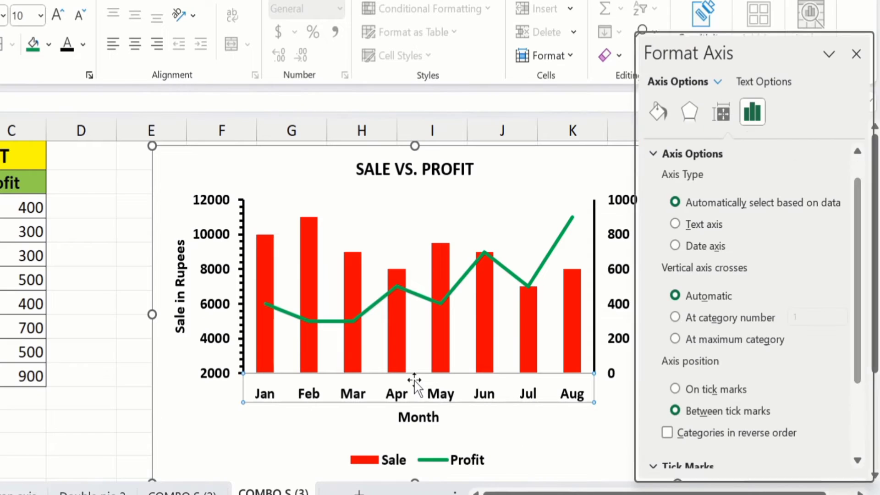
pyautogui.click(656, 117)
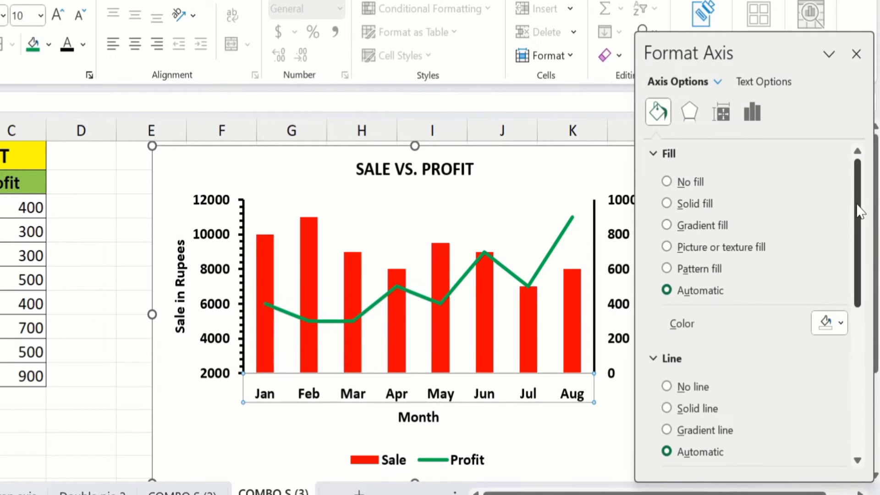
pyautogui.moveTo(858, 222); pyautogui.dragTo(857, 281)
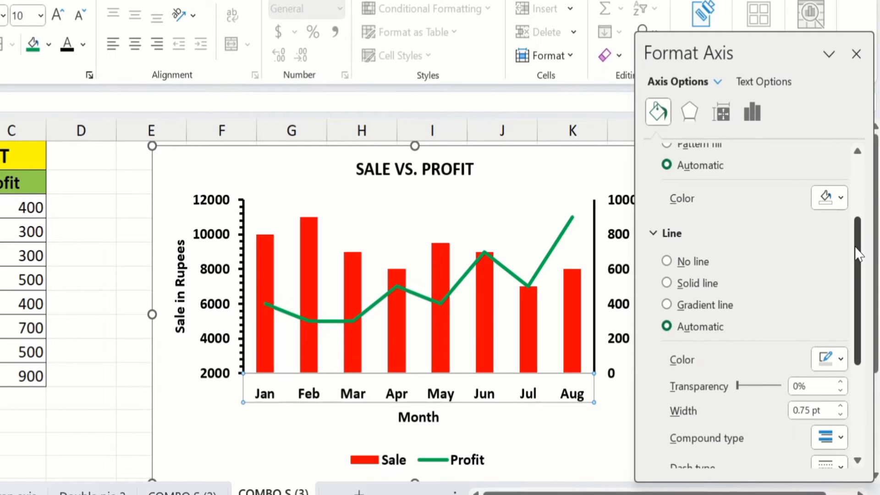
pyautogui.click(666, 283)
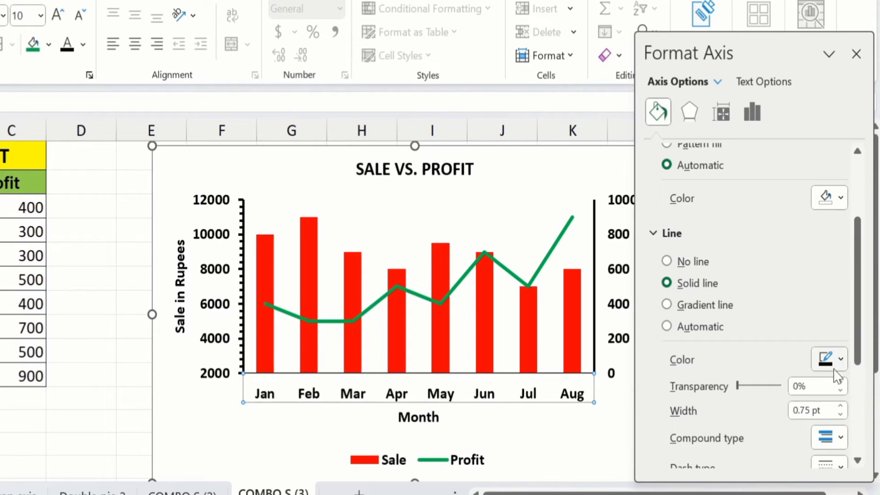
pyautogui.click(840, 406)
pyautogui.click(841, 406)
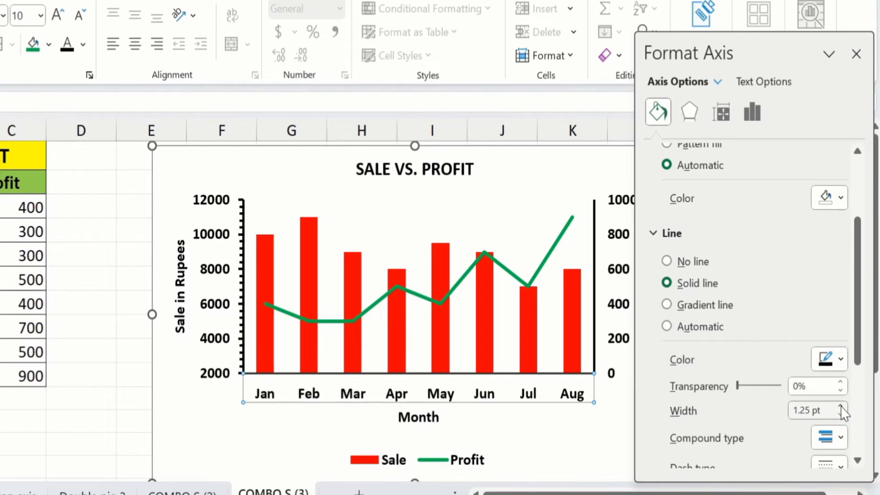
pyautogui.click(841, 406)
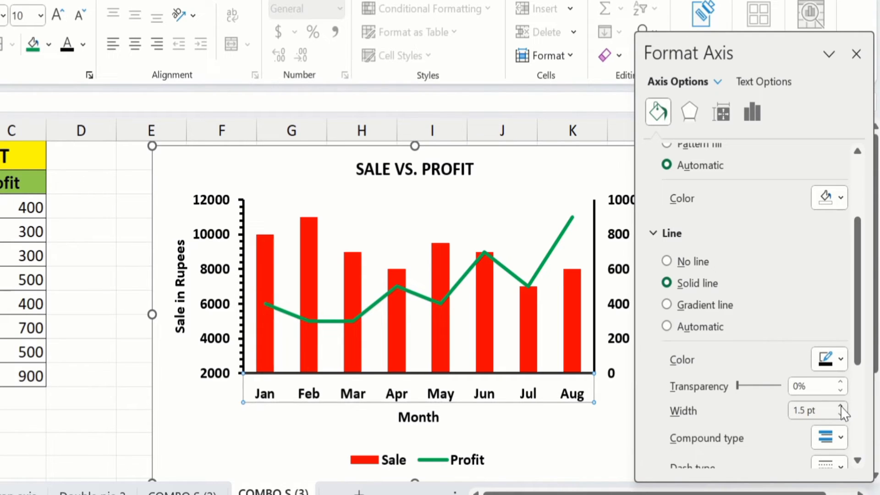
pyautogui.click(855, 54)
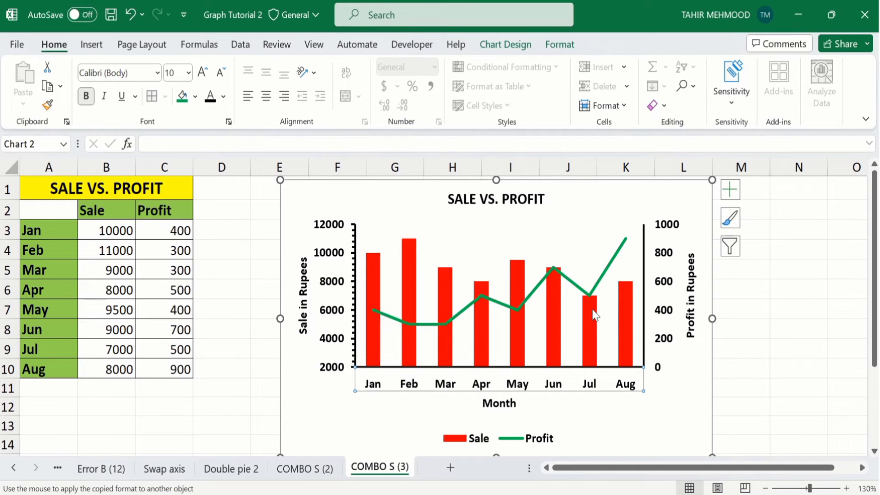
# - Plot the Sale column series on the secondary axis
pyautogui.click(370, 262)
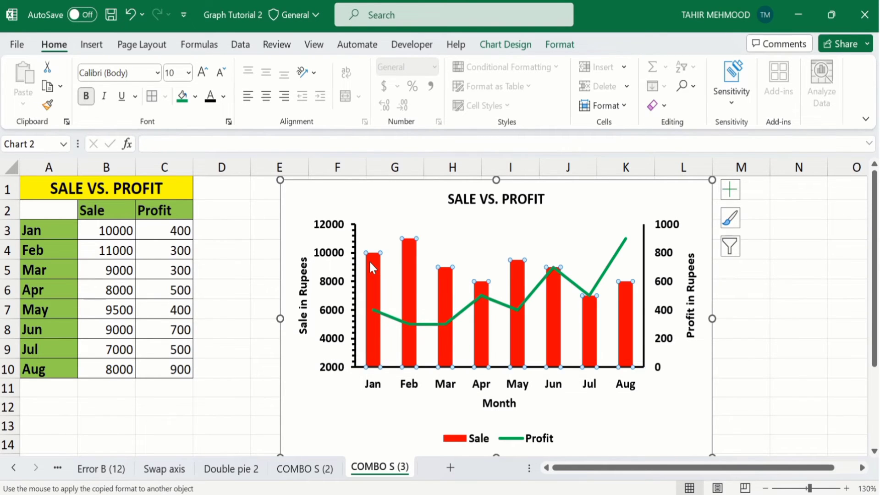
pyautogui.rightClick(369, 261)
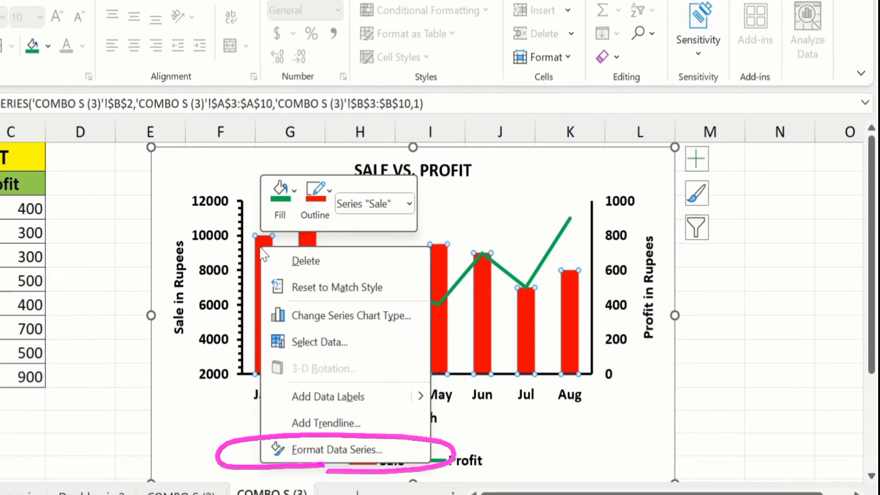
pyautogui.click(322, 451)
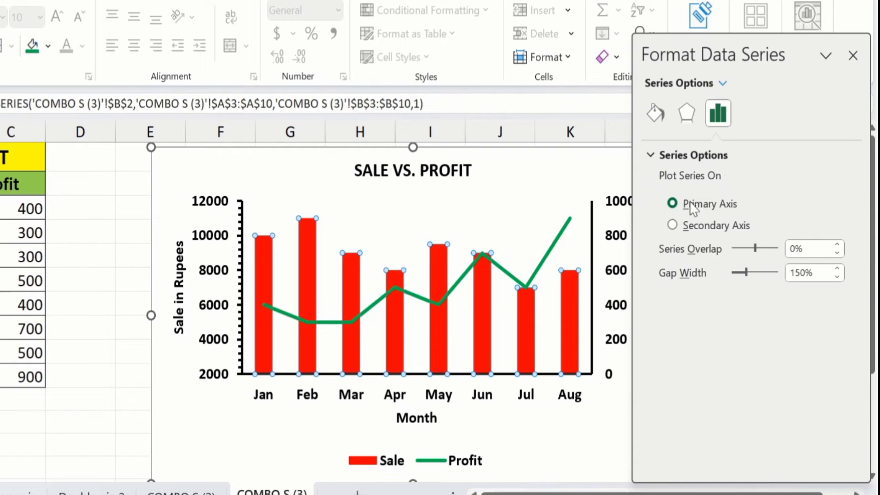
pyautogui.click(672, 226)
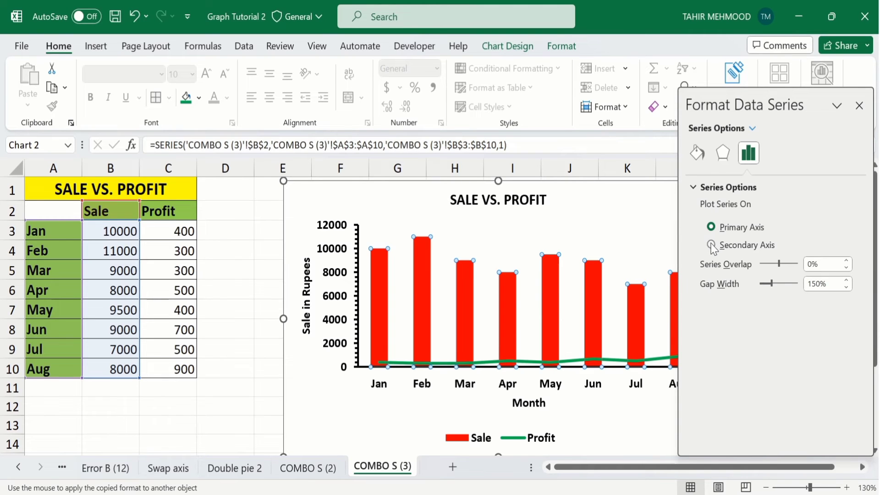
pyautogui.click(712, 246)
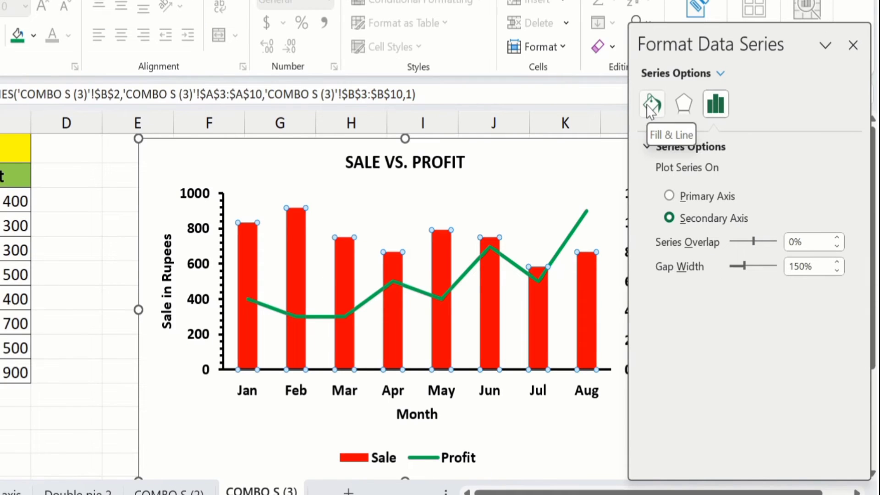
# - Apply a solid light green fill to the Sale column series
pyautogui.click(650, 106)
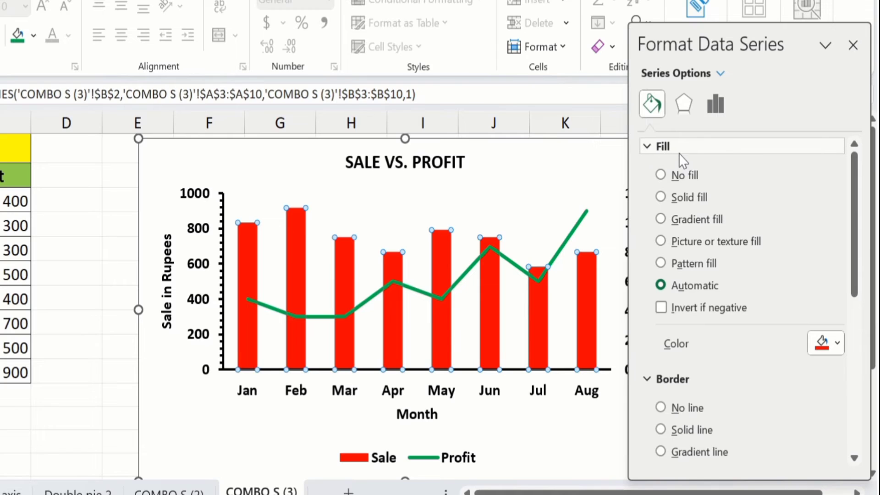
pyautogui.click(660, 195)
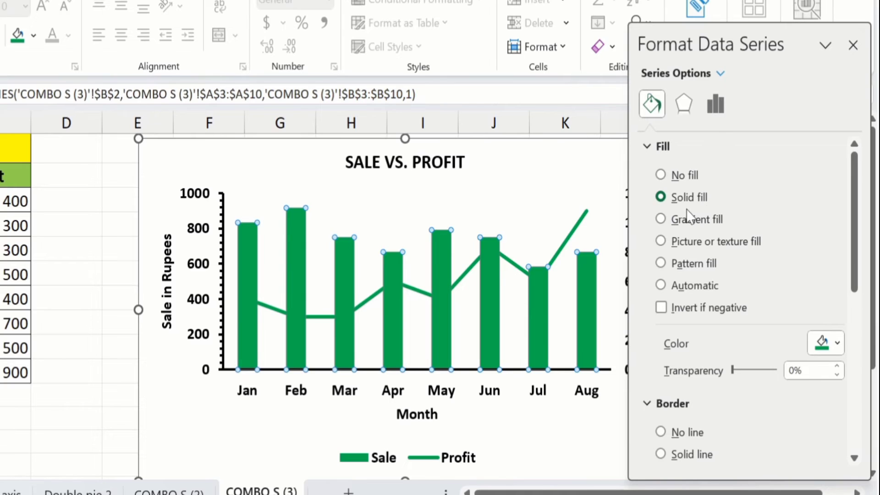
pyautogui.click(836, 346)
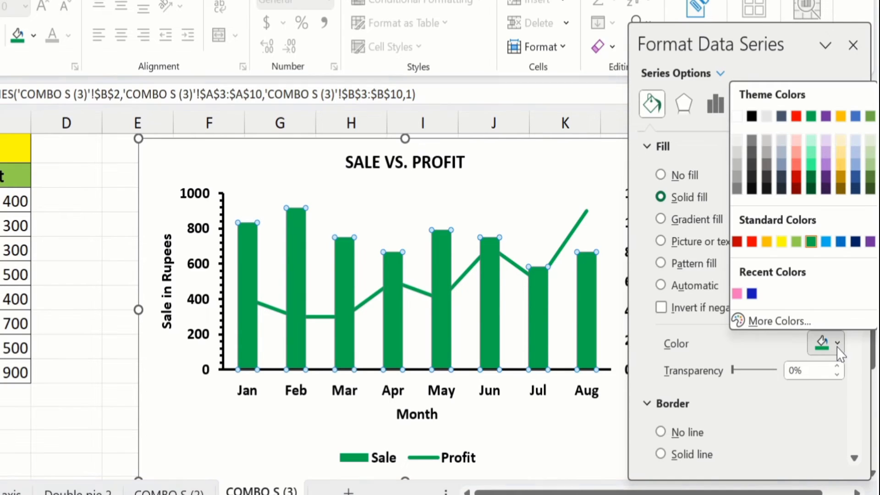
pyautogui.click(796, 241)
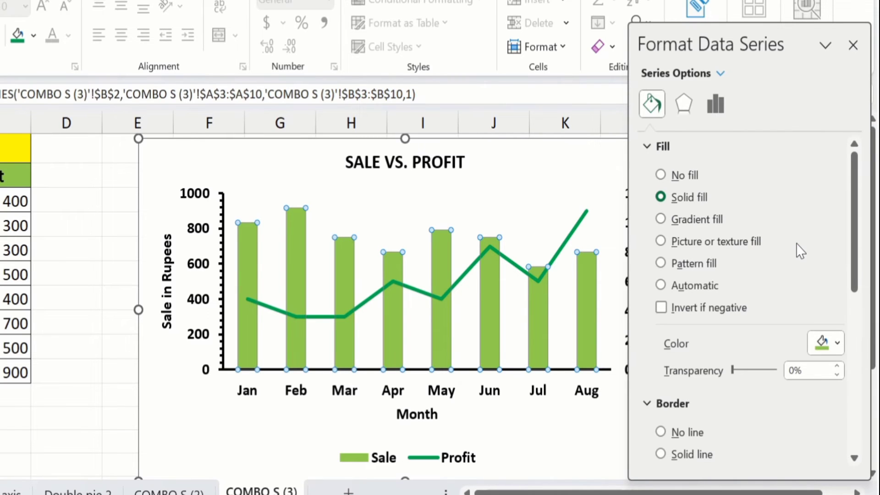
# - Give the Sale columns a solid black border
pyautogui.moveTo(855, 229); pyautogui.dragTo(860, 305)
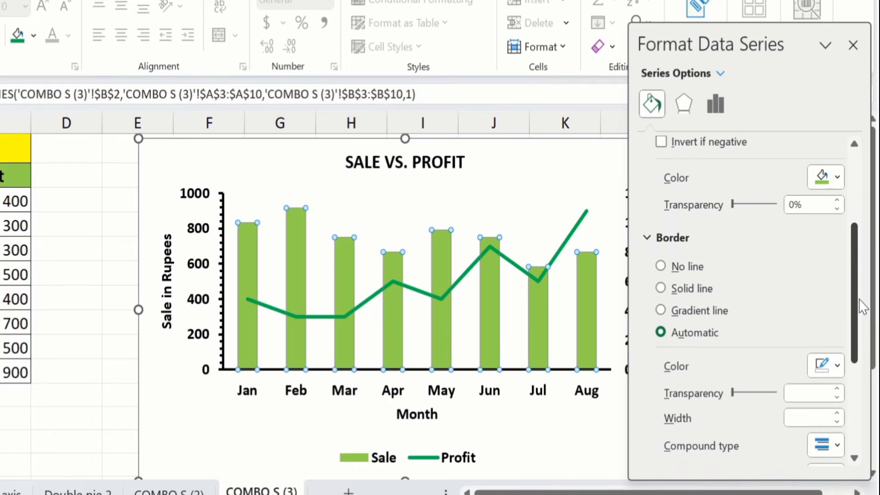
pyautogui.click(660, 287)
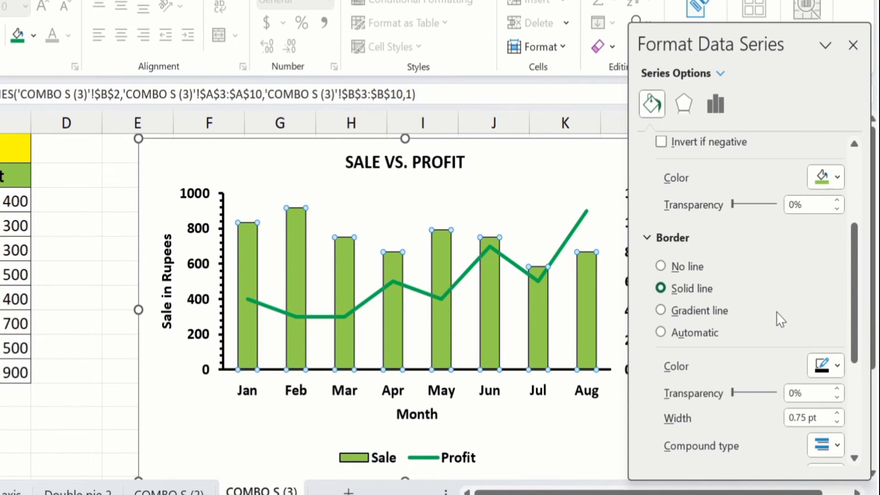
pyautogui.click(837, 366)
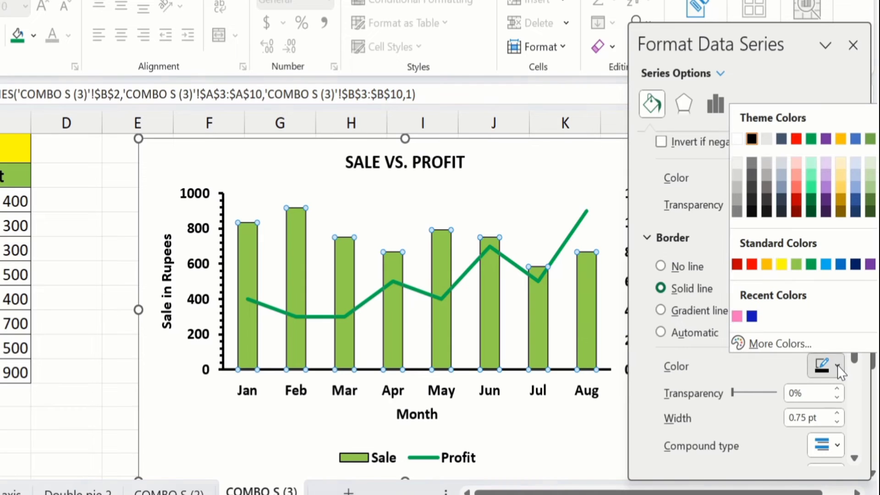
pyautogui.click(751, 138)
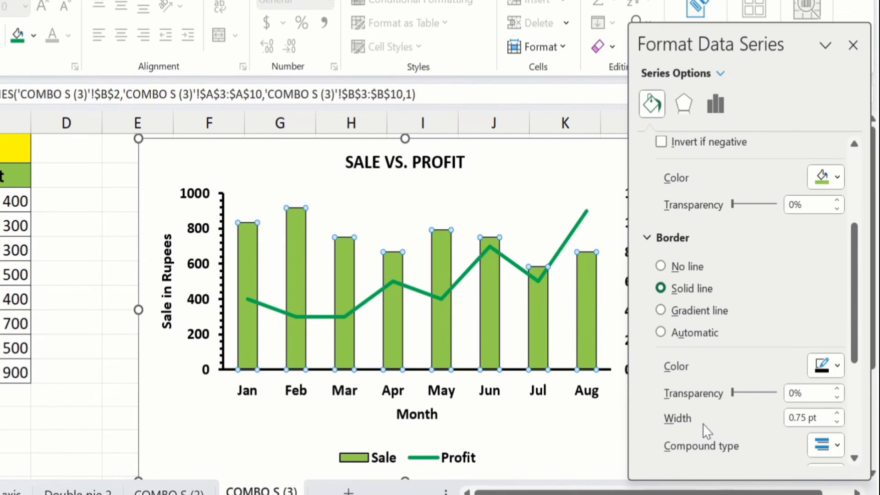
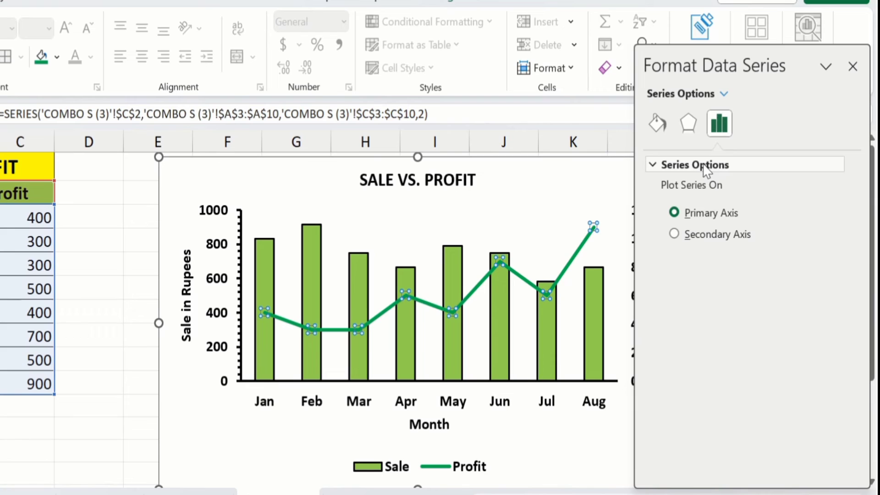
# - Add built-in triangle markers to the Profit line series
pyautogui.click(658, 125)
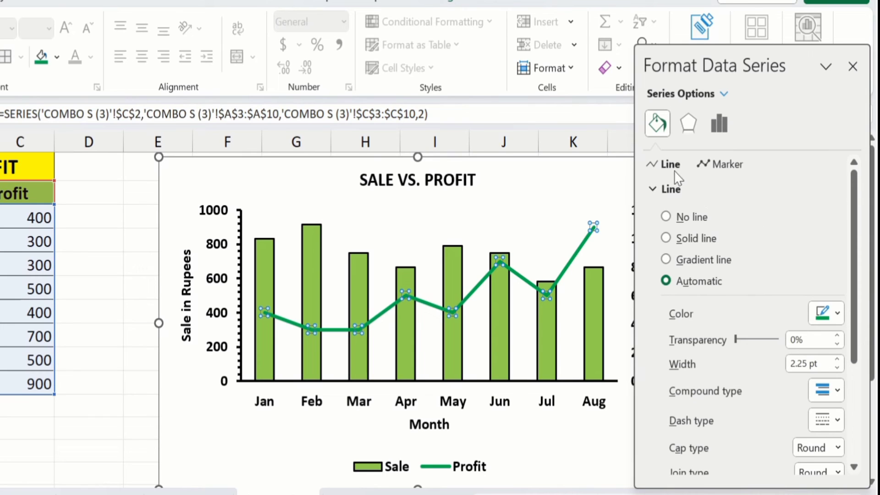
pyautogui.click(722, 169)
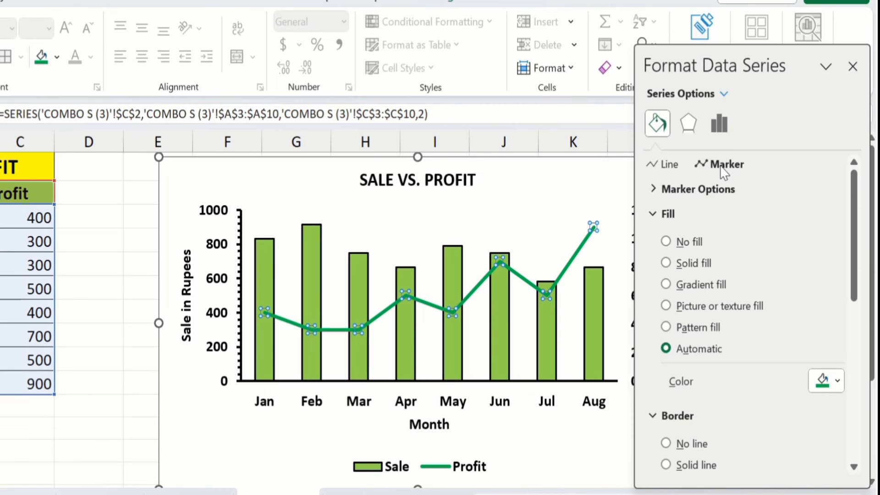
pyautogui.click(692, 190)
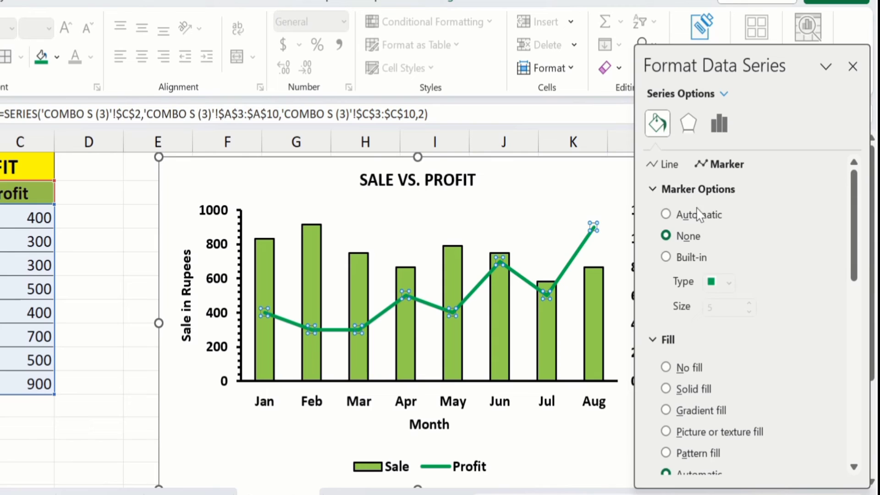
pyautogui.click(696, 257)
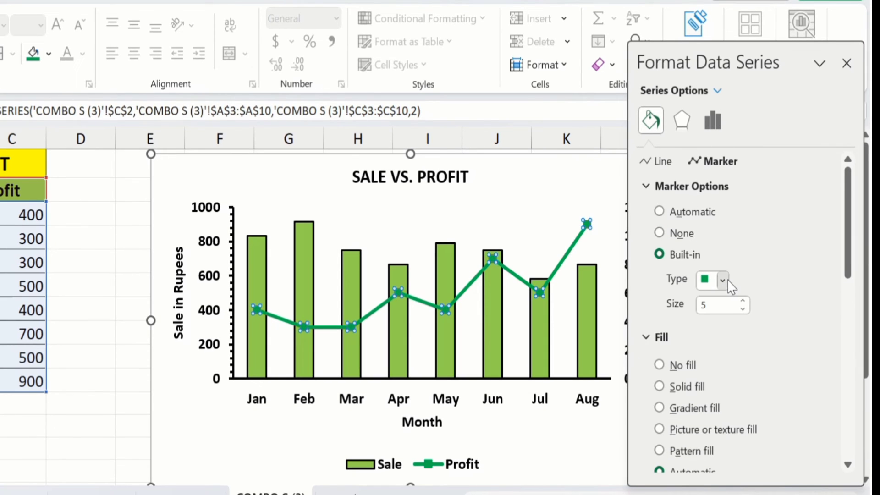
pyautogui.click(723, 280)
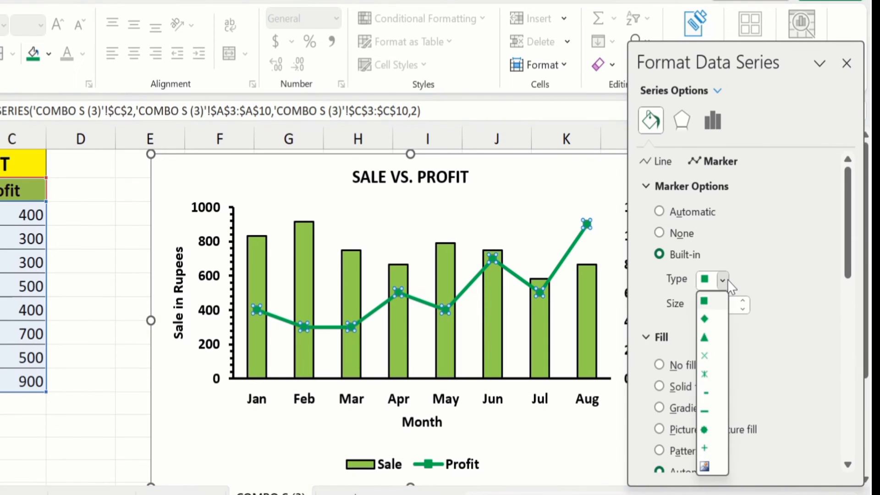
pyautogui.click(705, 339)
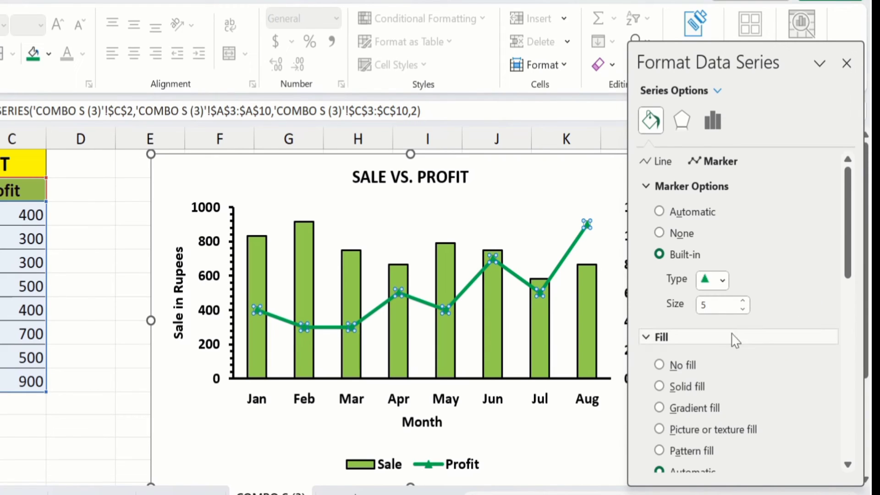
pyautogui.moveTo(847, 255)
pyautogui.mouseDown()
pyautogui.moveTo(841, 367)
pyautogui.moveTo(848, 300)
pyautogui.mouseUp()
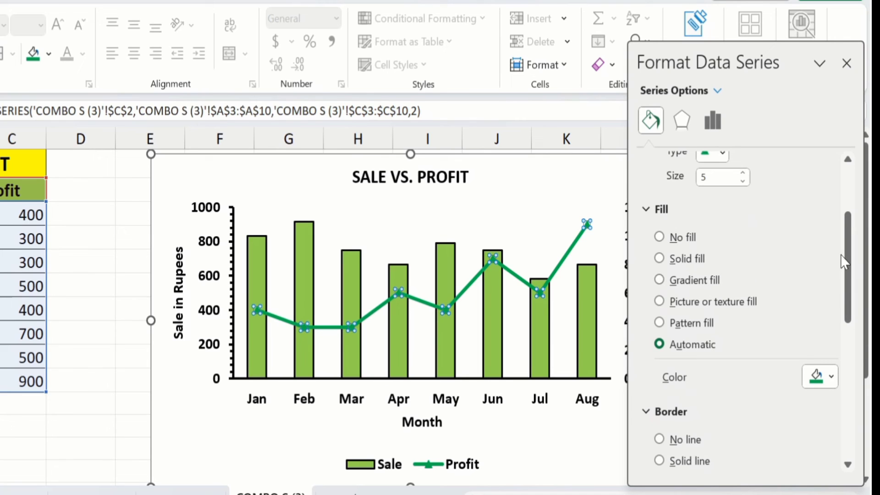
pyautogui.scroll(-3, 850, 274)
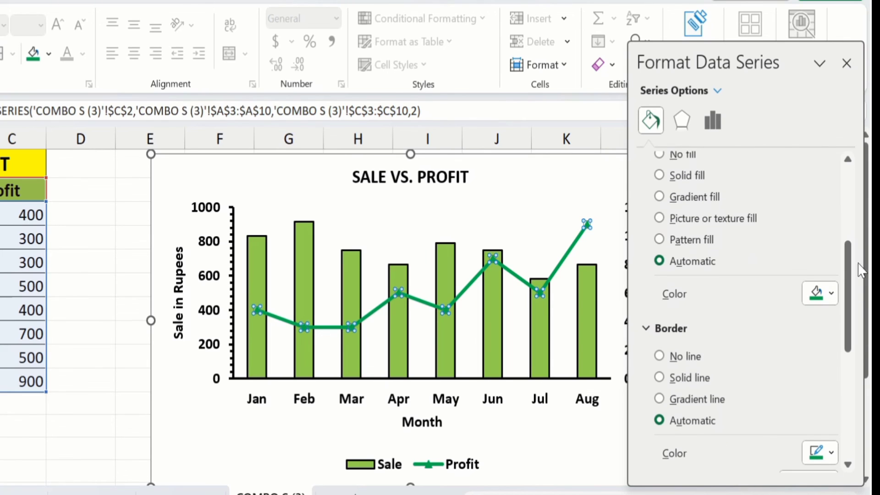
pyautogui.moveTo(854, 275); pyautogui.dragTo(851, 195)
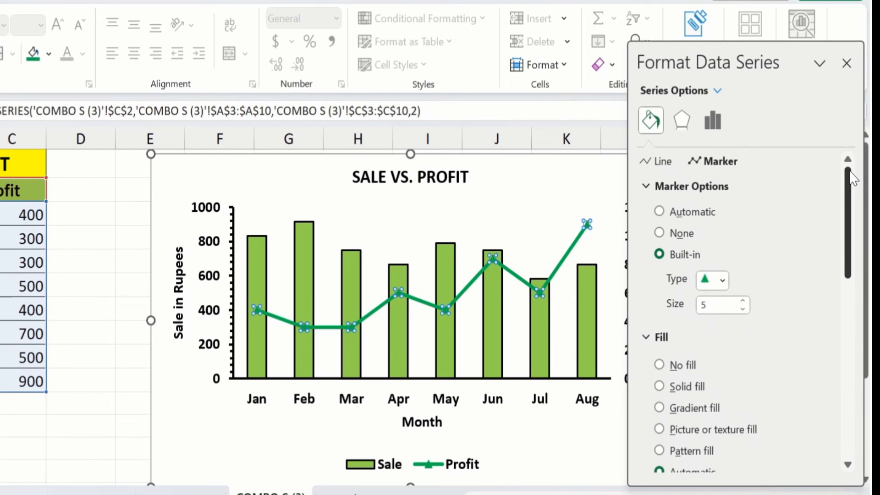
# - Make the Profit series a solid line colored red
pyautogui.click(662, 162)
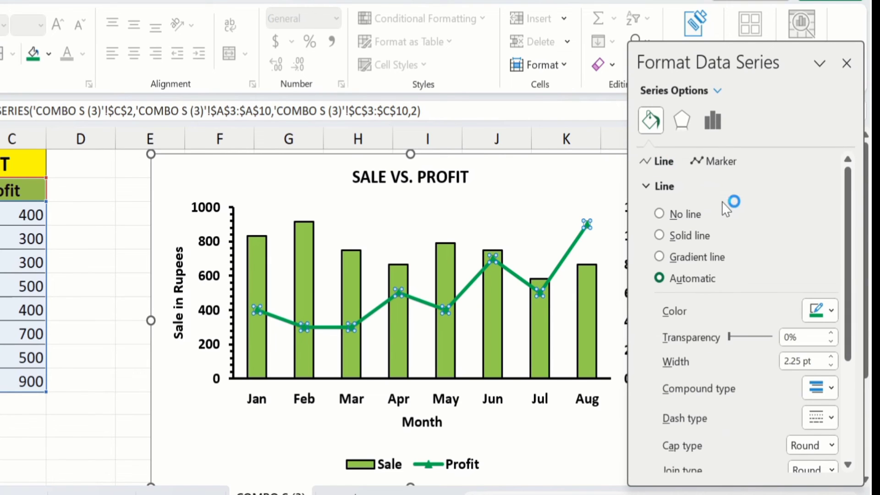
pyautogui.click(660, 236)
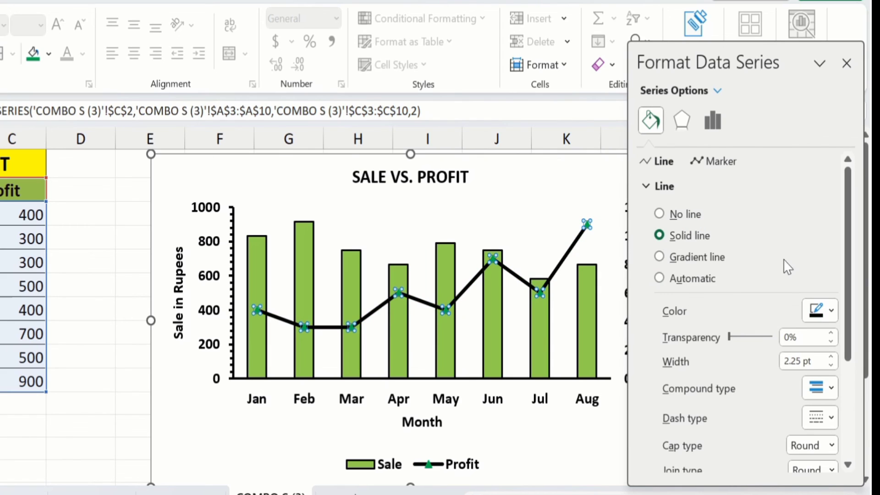
pyautogui.click(823, 315)
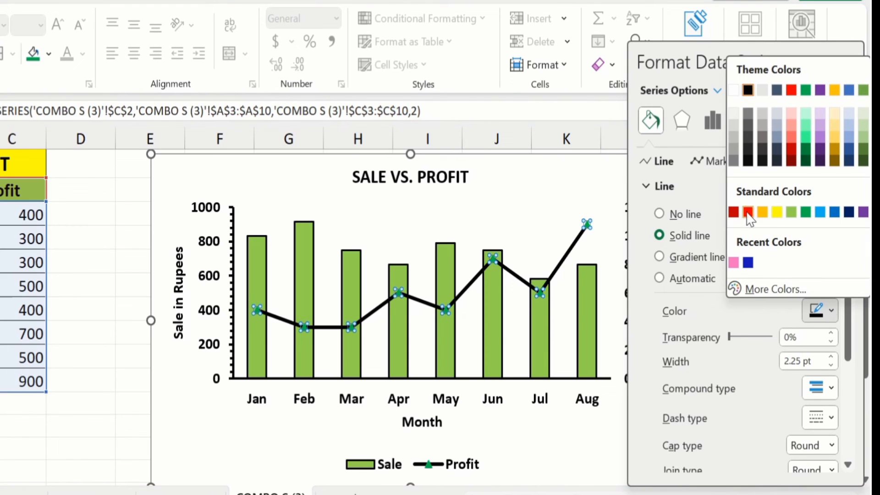
pyautogui.click(747, 211)
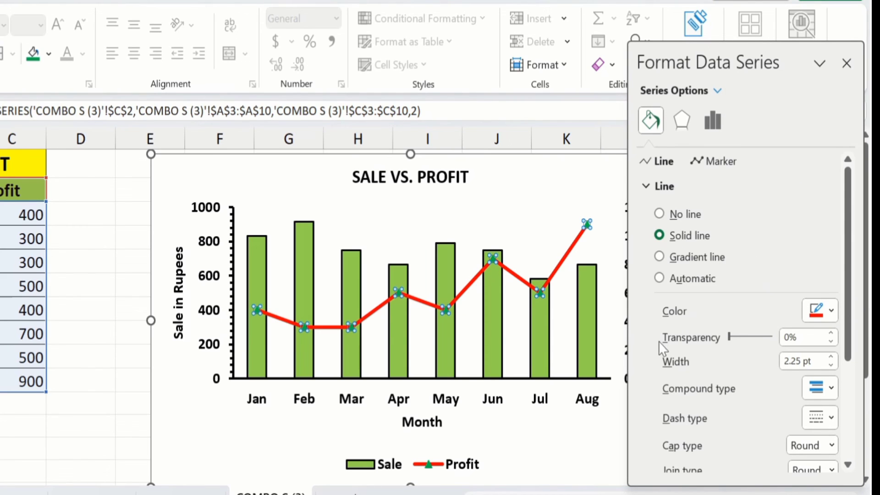
# - Set the Profit line's width to 2 pt and its dash type to Square Dot
pyautogui.click(823, 366)
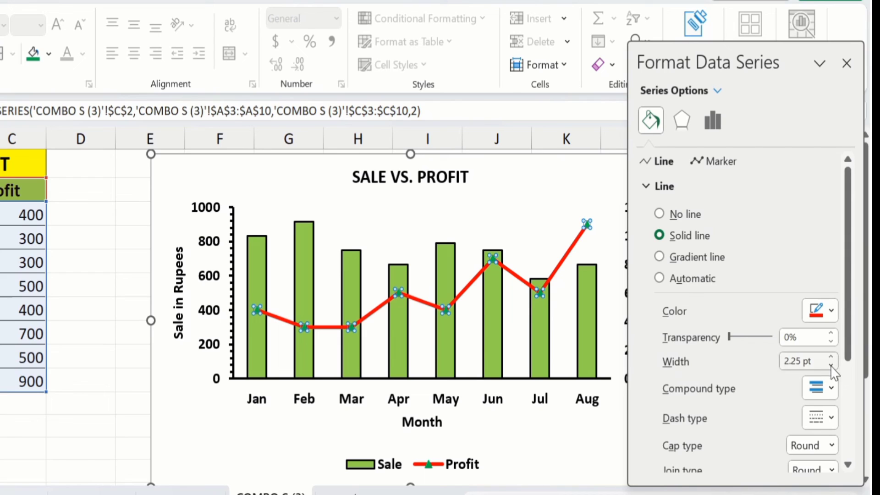
pyautogui.click(831, 366)
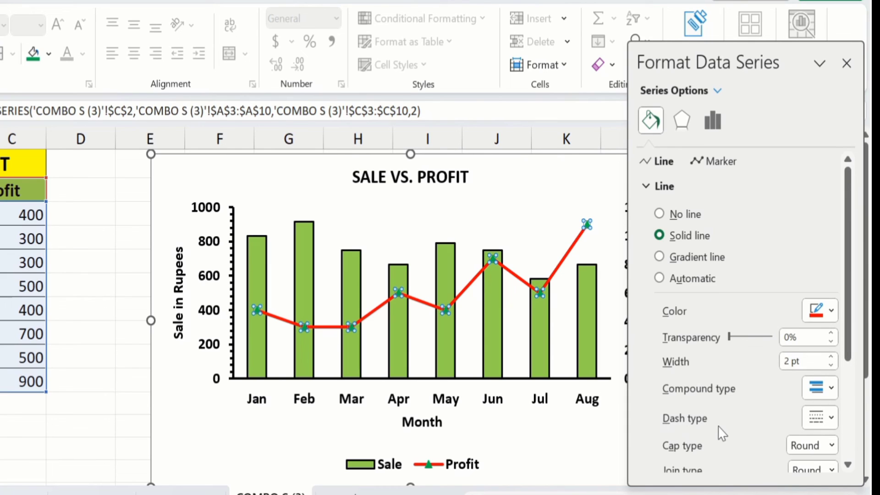
pyautogui.click(830, 418)
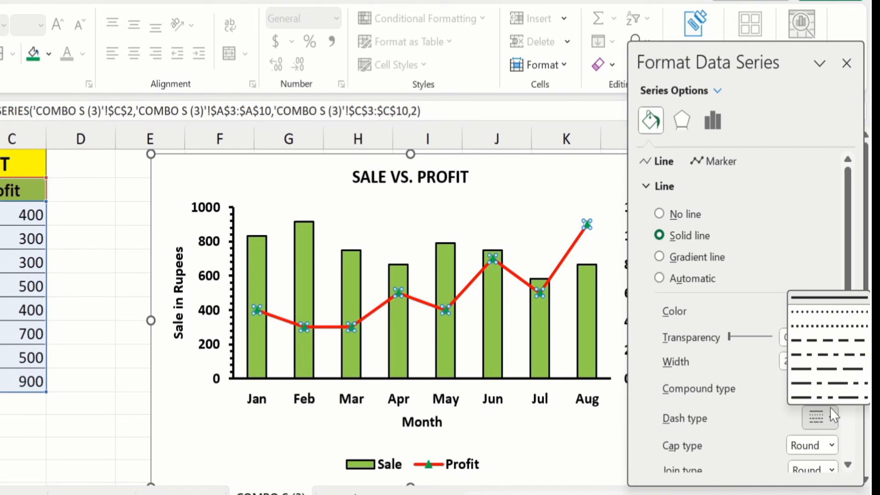
pyautogui.click(812, 326)
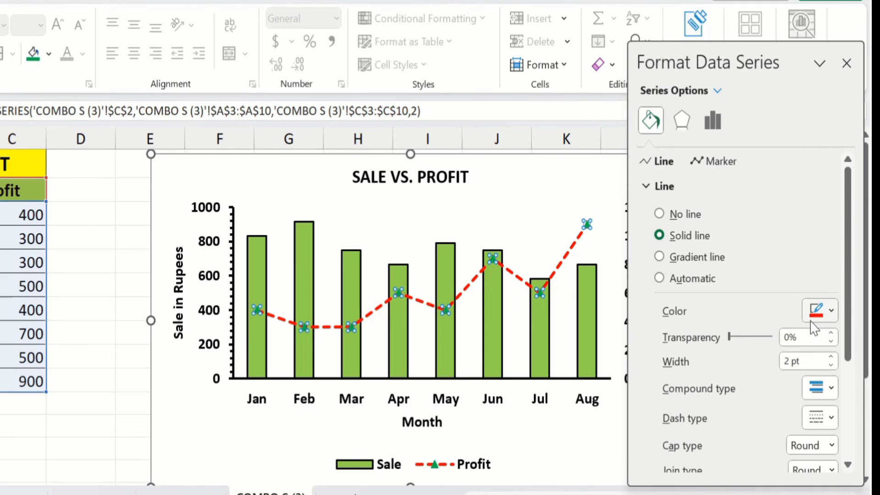